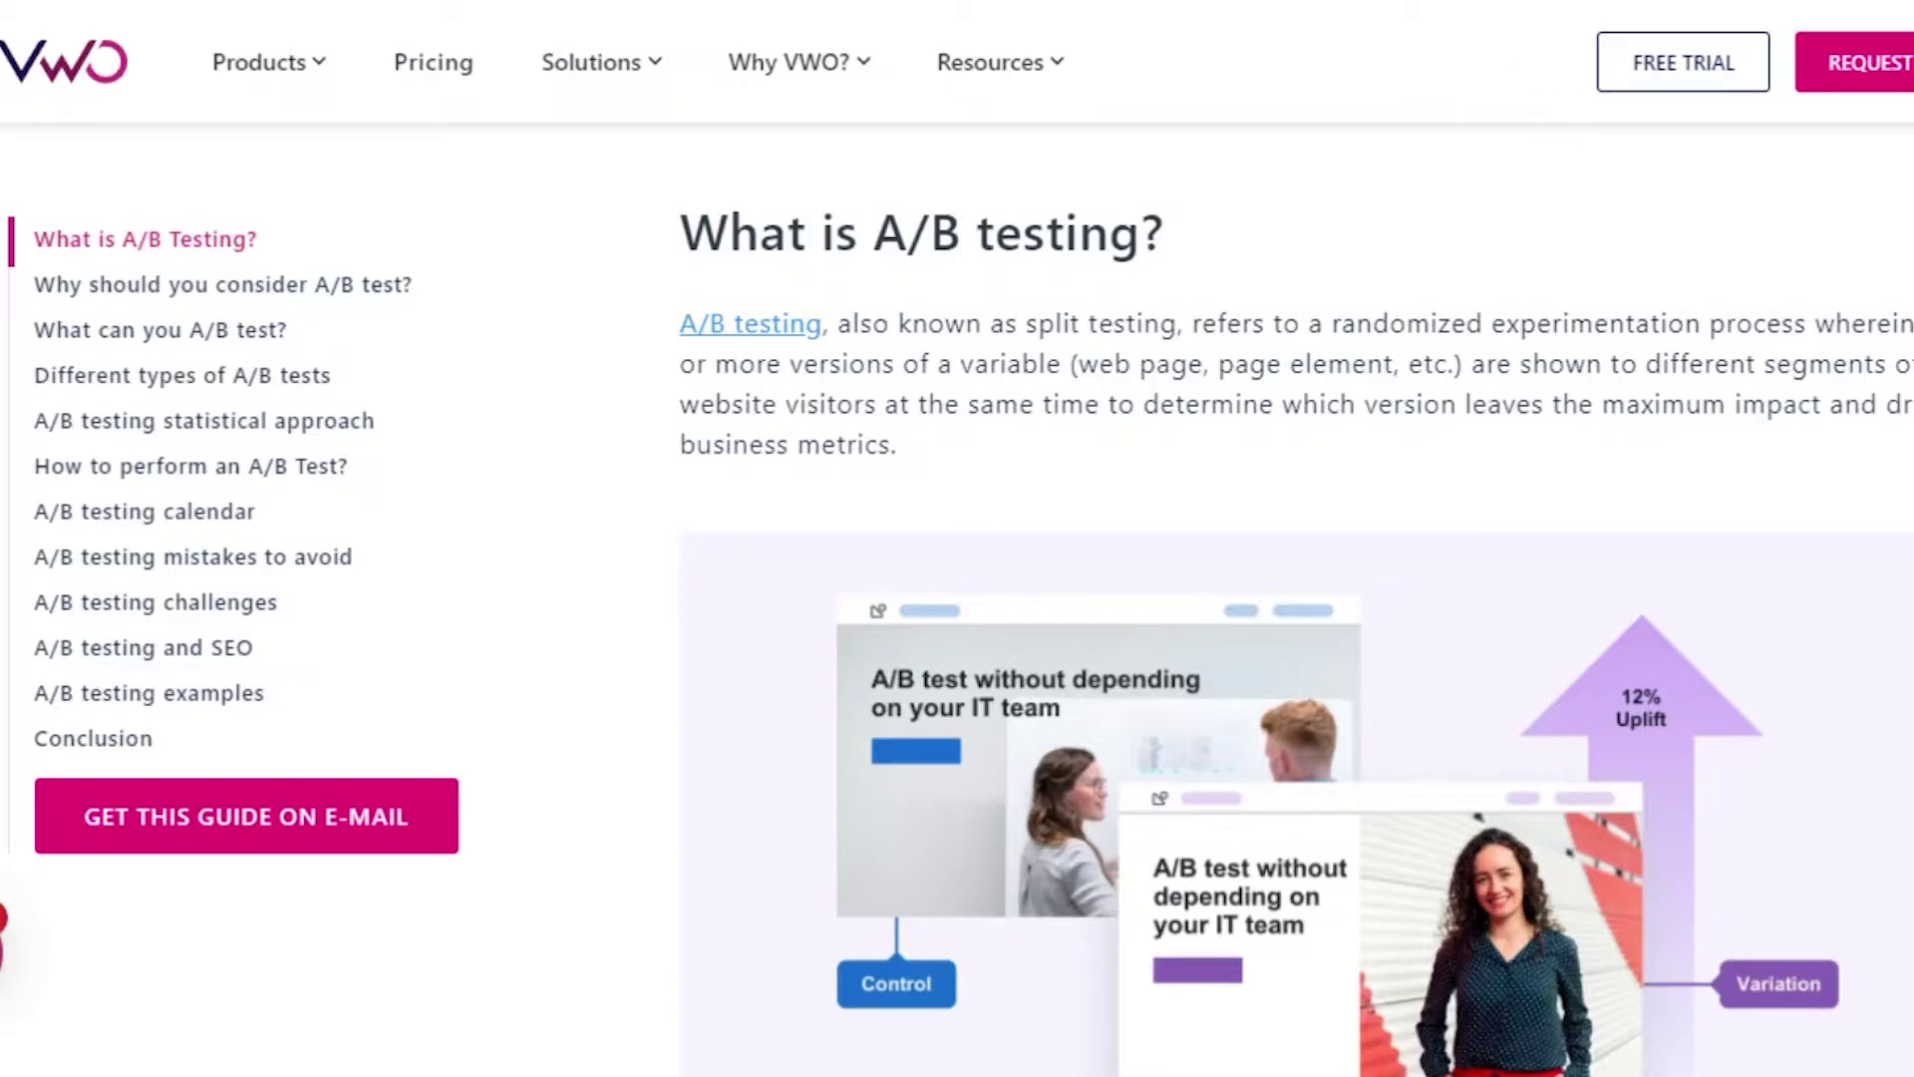
Scroll through the VWO 'What is A/B testing?' guide around why to consider A/B tests
{"action": "scroll", "coordinate": [1296, 598], "scroll_direction": "down", "scroll_amount": 20}
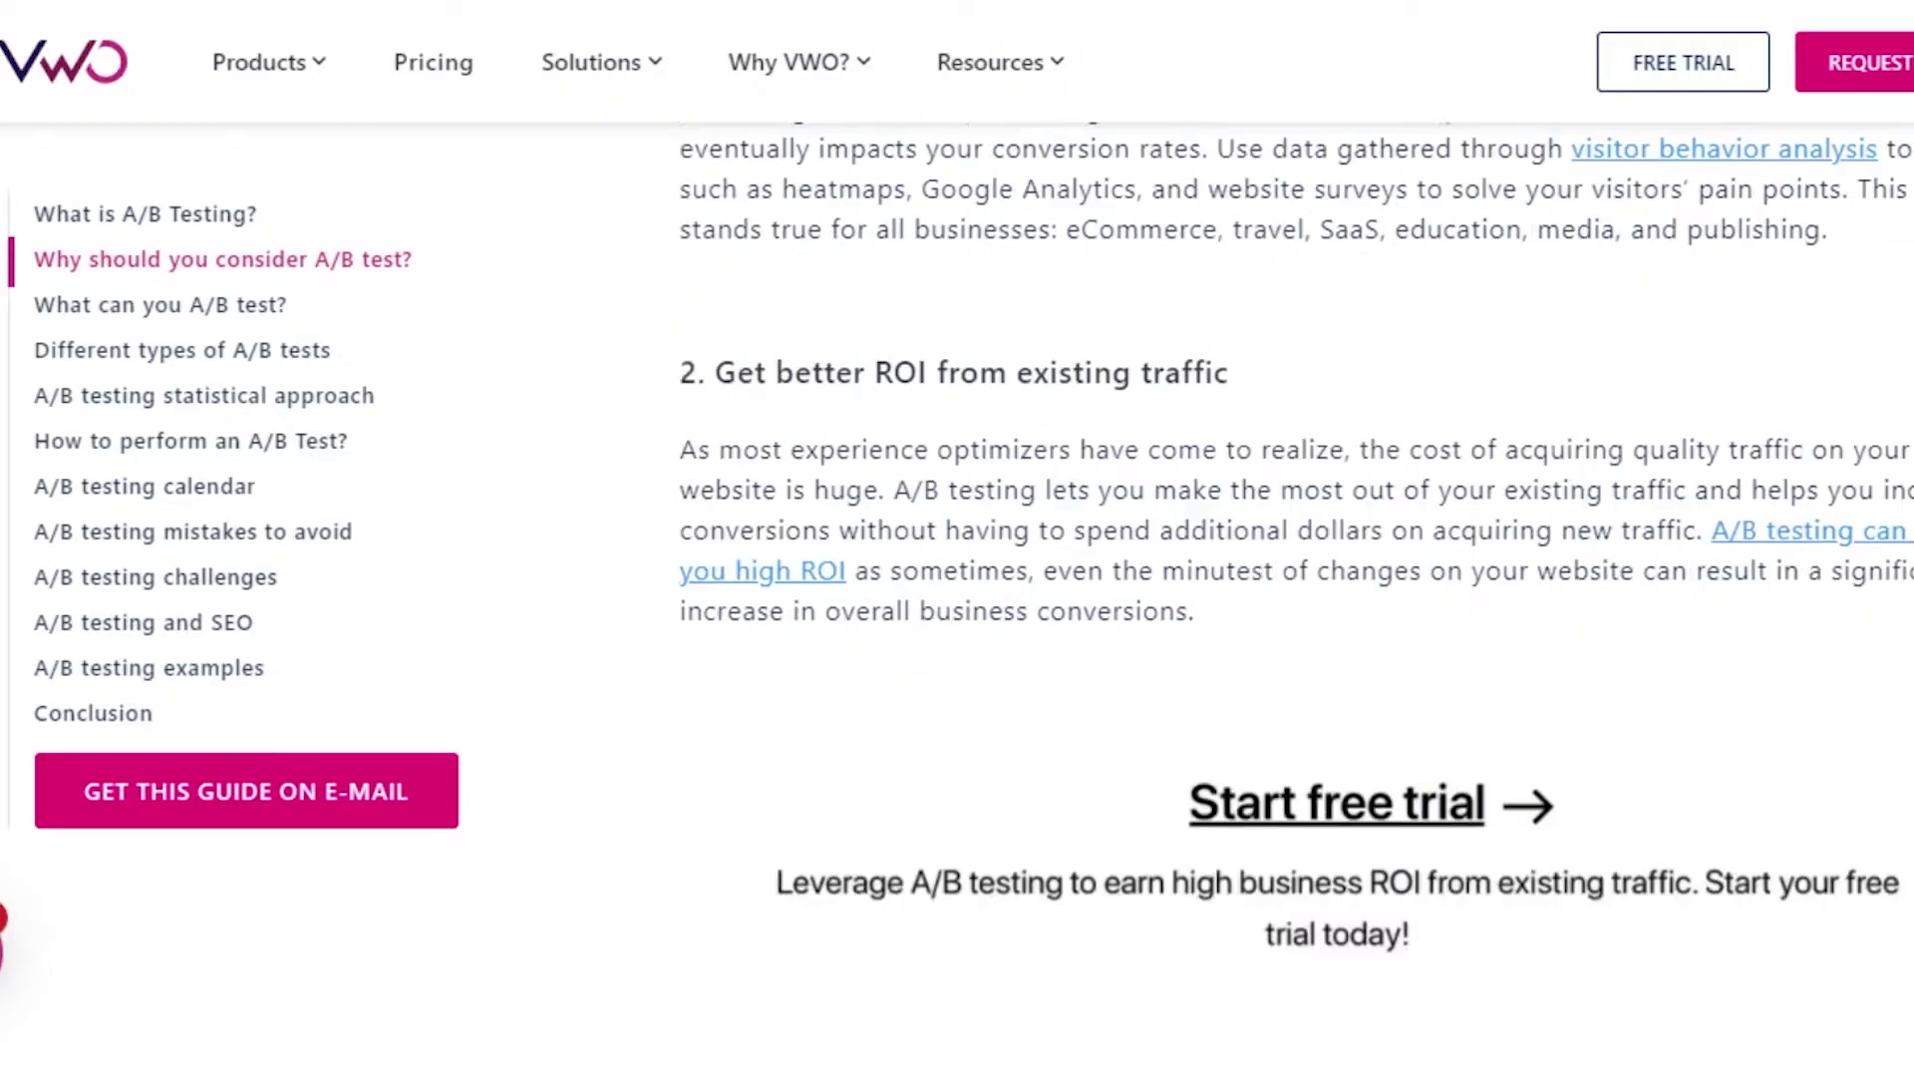
{"action": "scroll", "coordinate": [1296, 598], "scroll_direction": "up", "scroll_amount": 15}
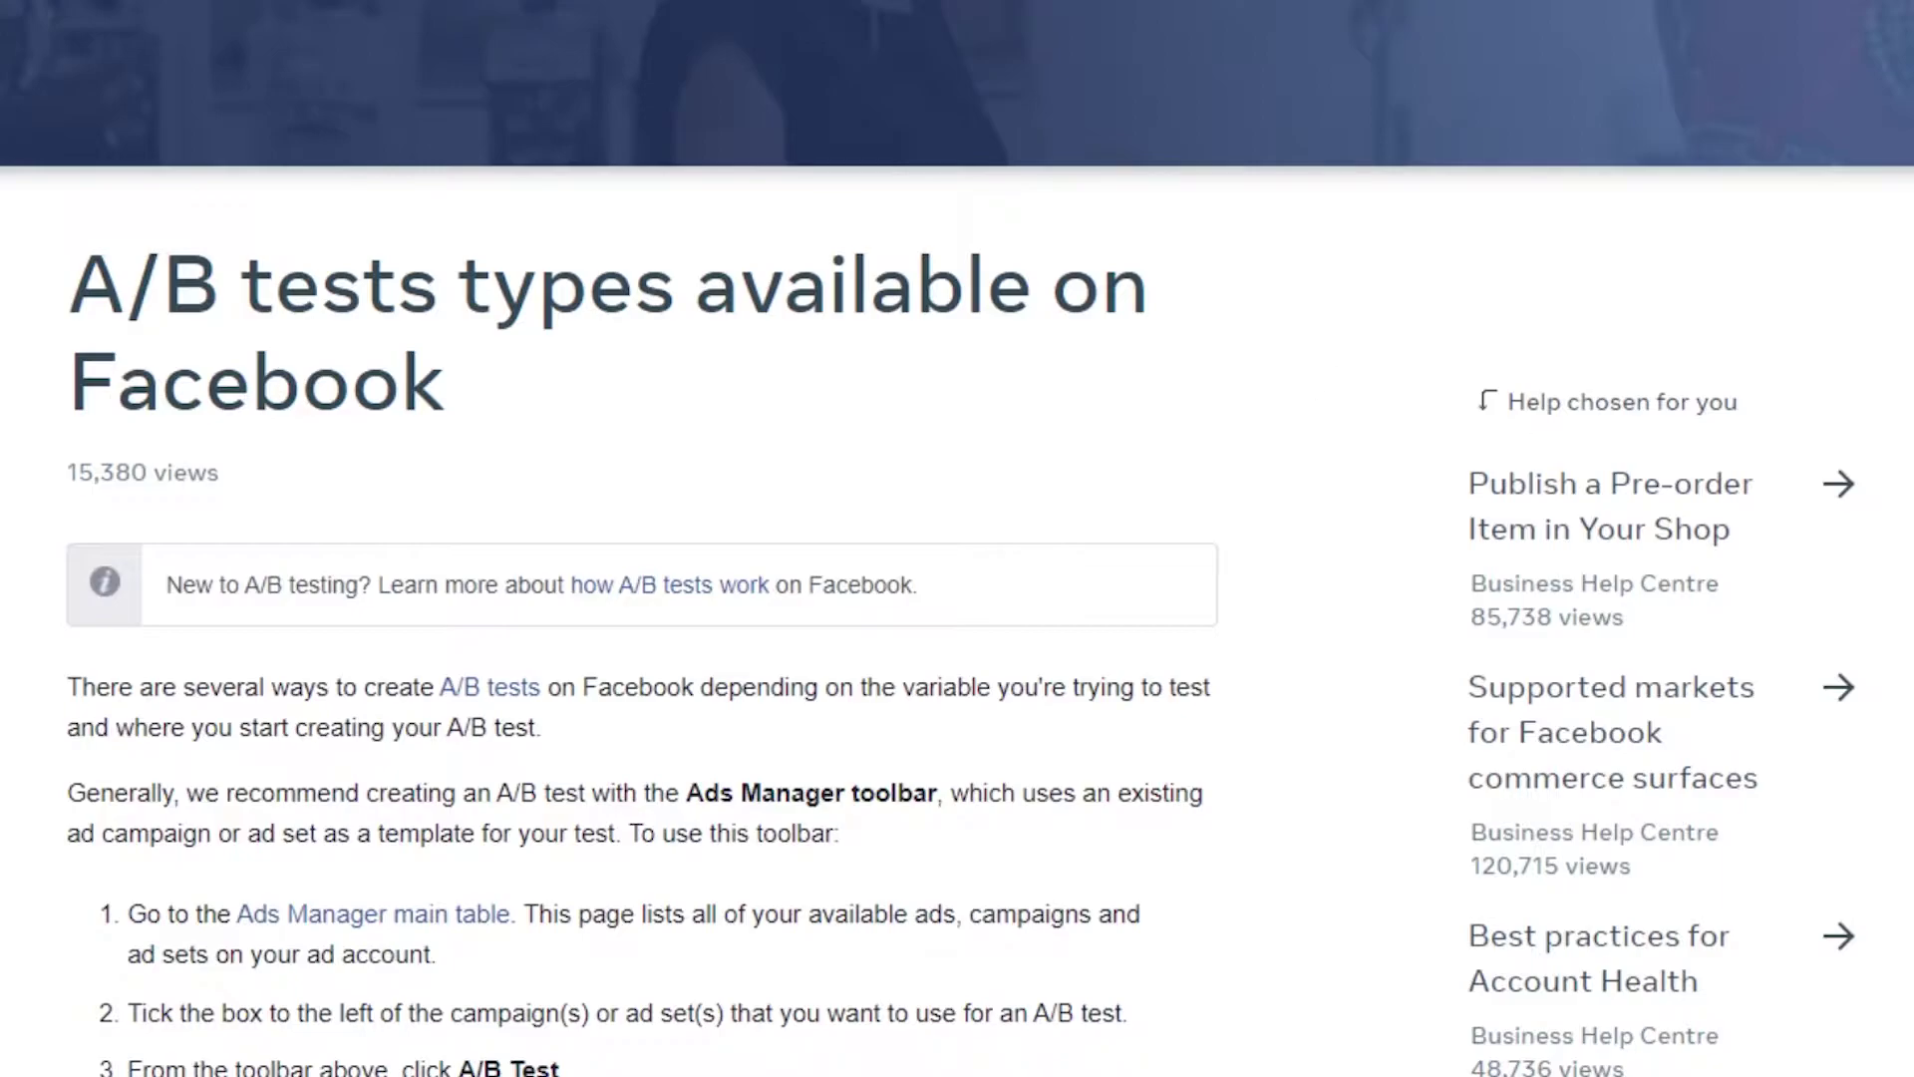
{"action": "scroll", "coordinate": [957, 598], "scroll_direction": "down", "scroll_amount": 10}
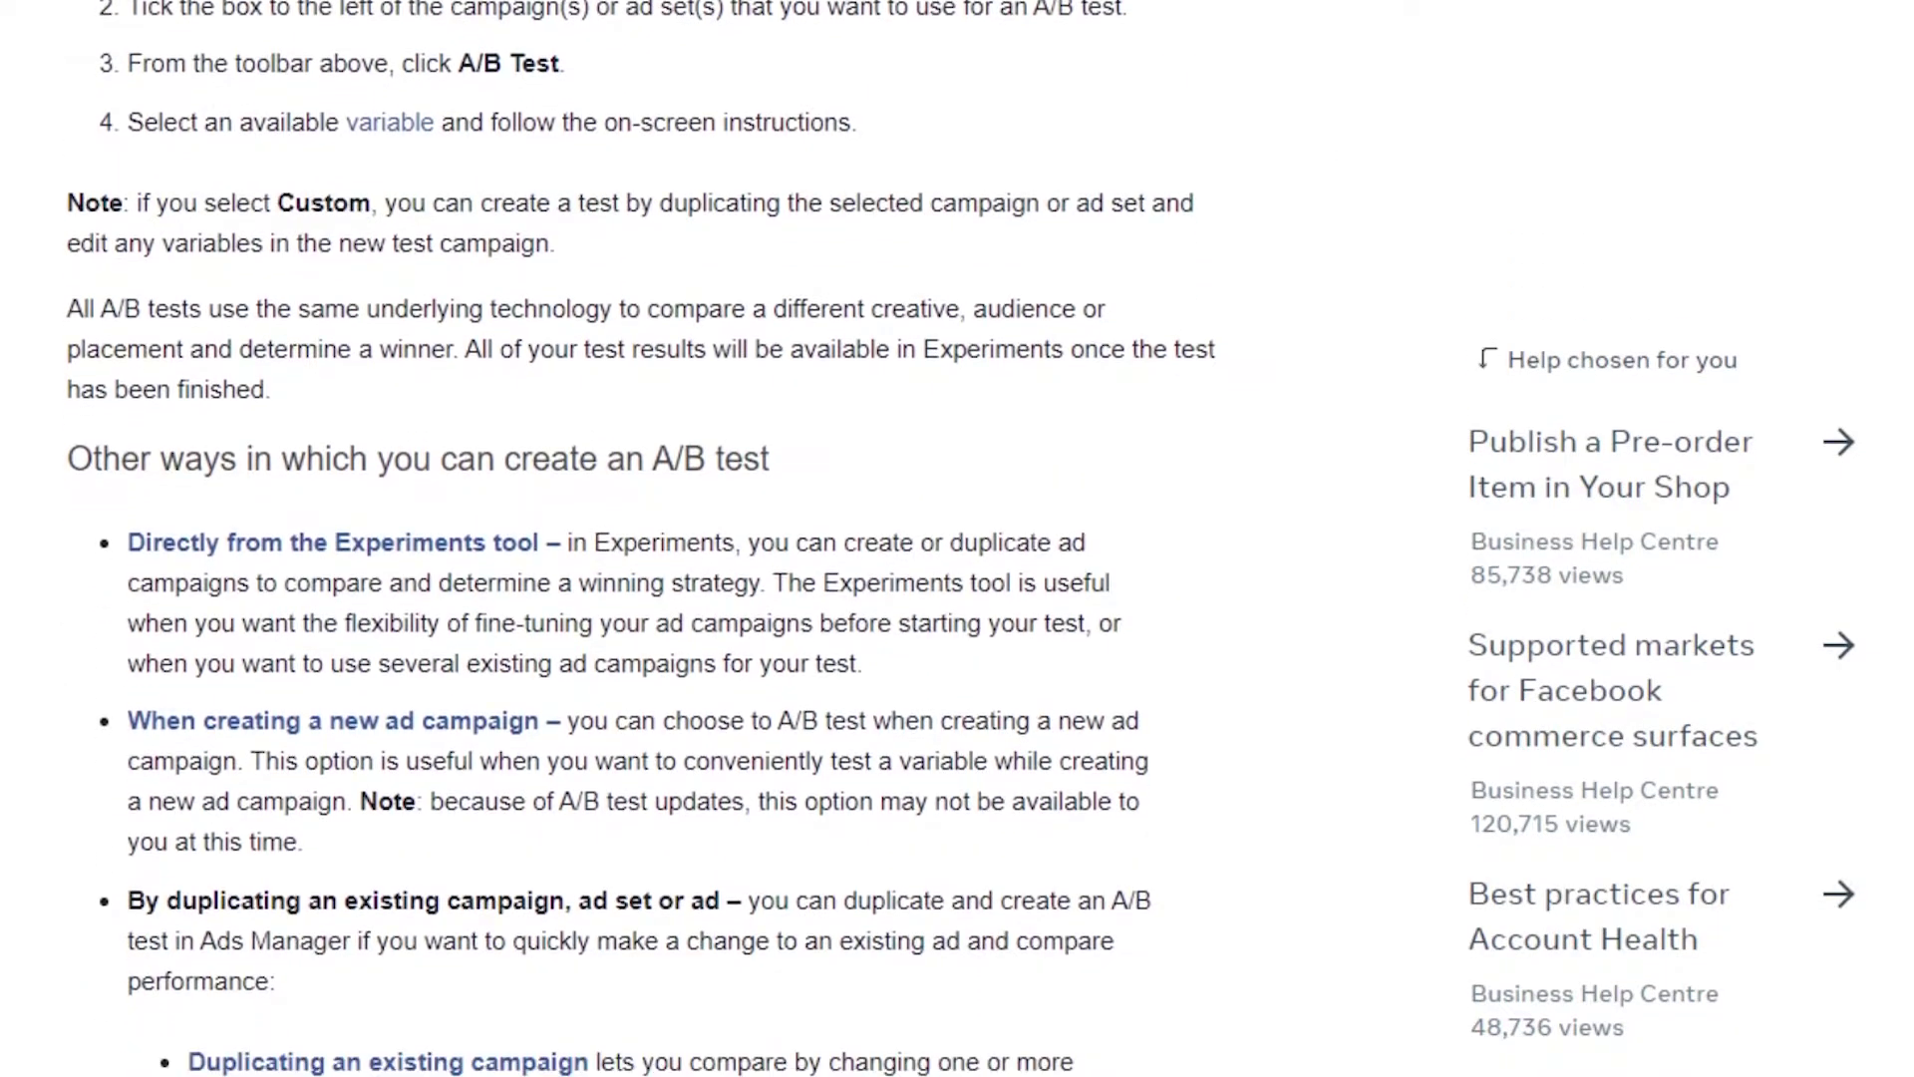
{"action": "scroll", "coordinate": [642, 622], "scroll_direction": "up", "scroll_amount": 3}
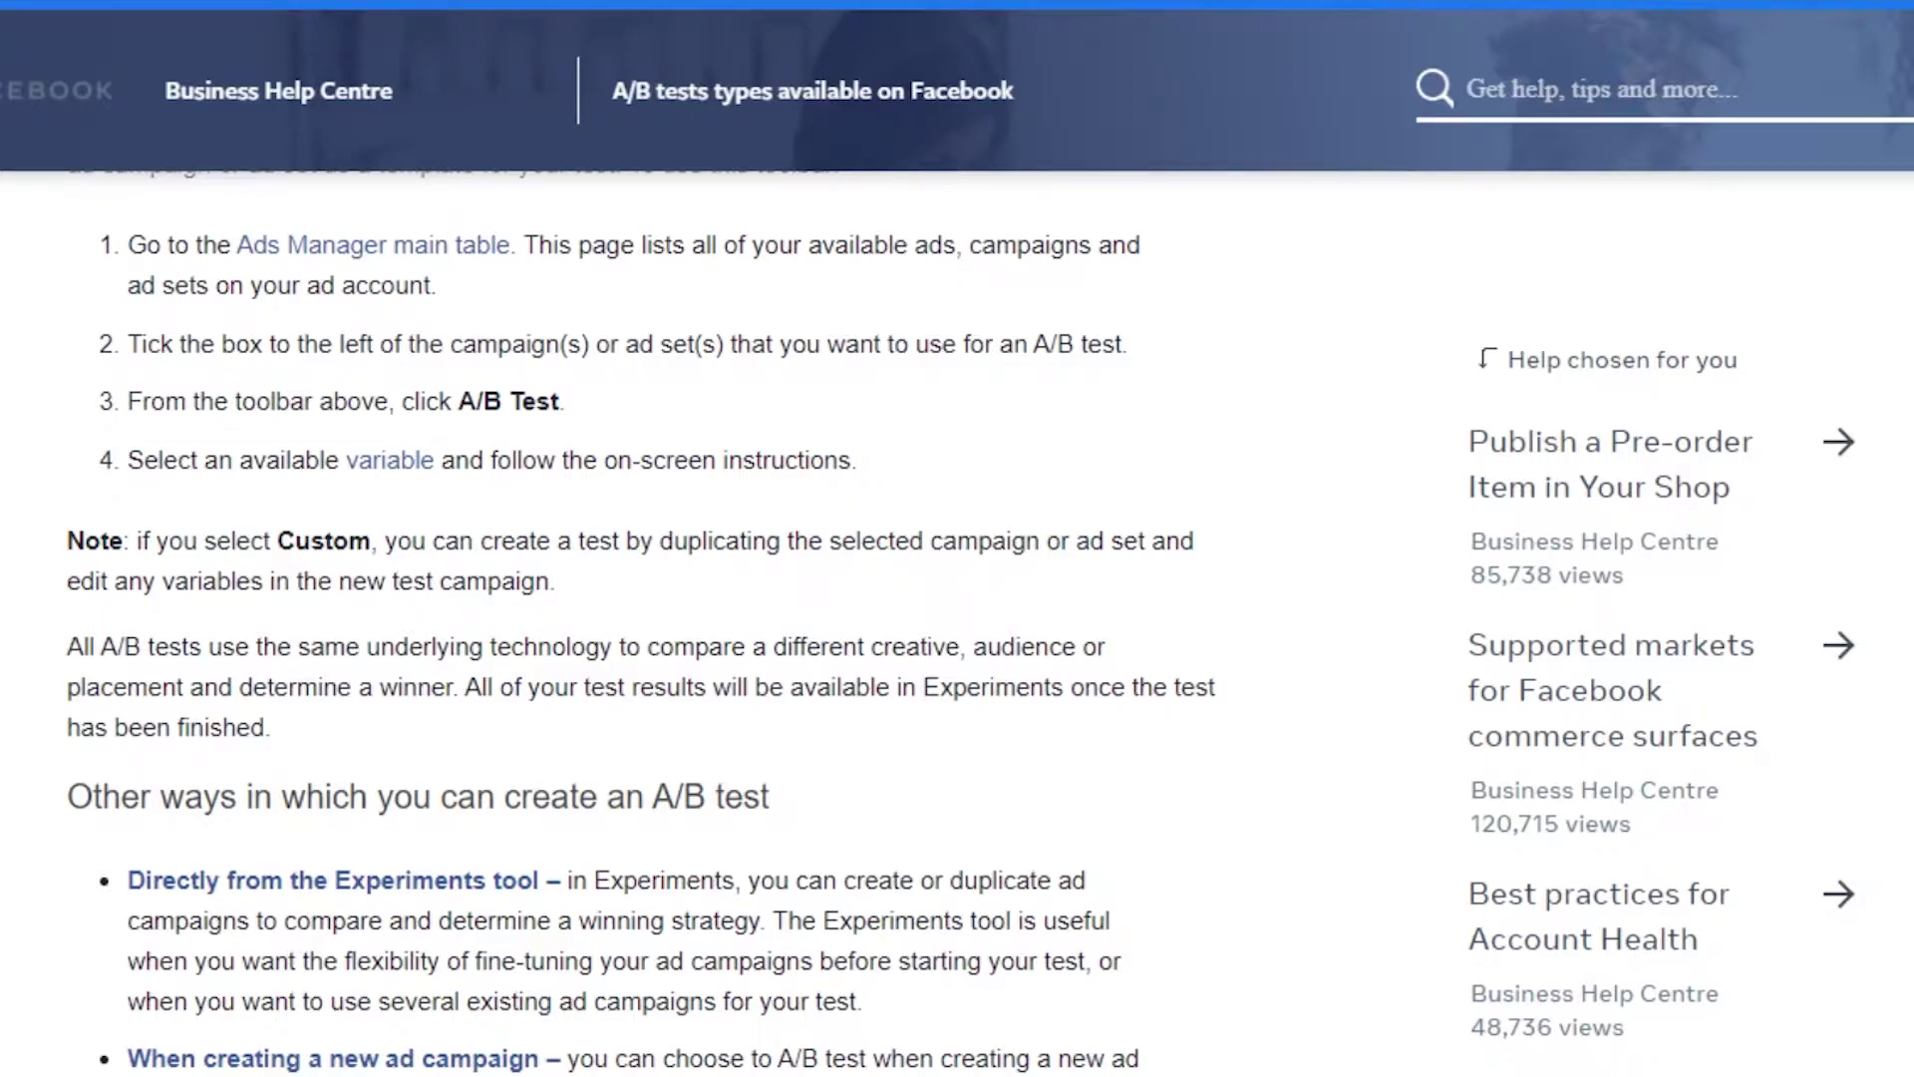
{"action": "scroll", "coordinate": [609, 627], "scroll_direction": "down", "scroll_amount": 10}
{"action": "scroll", "coordinate": [608, 627], "scroll_direction": "up", "scroll_amount": 7}
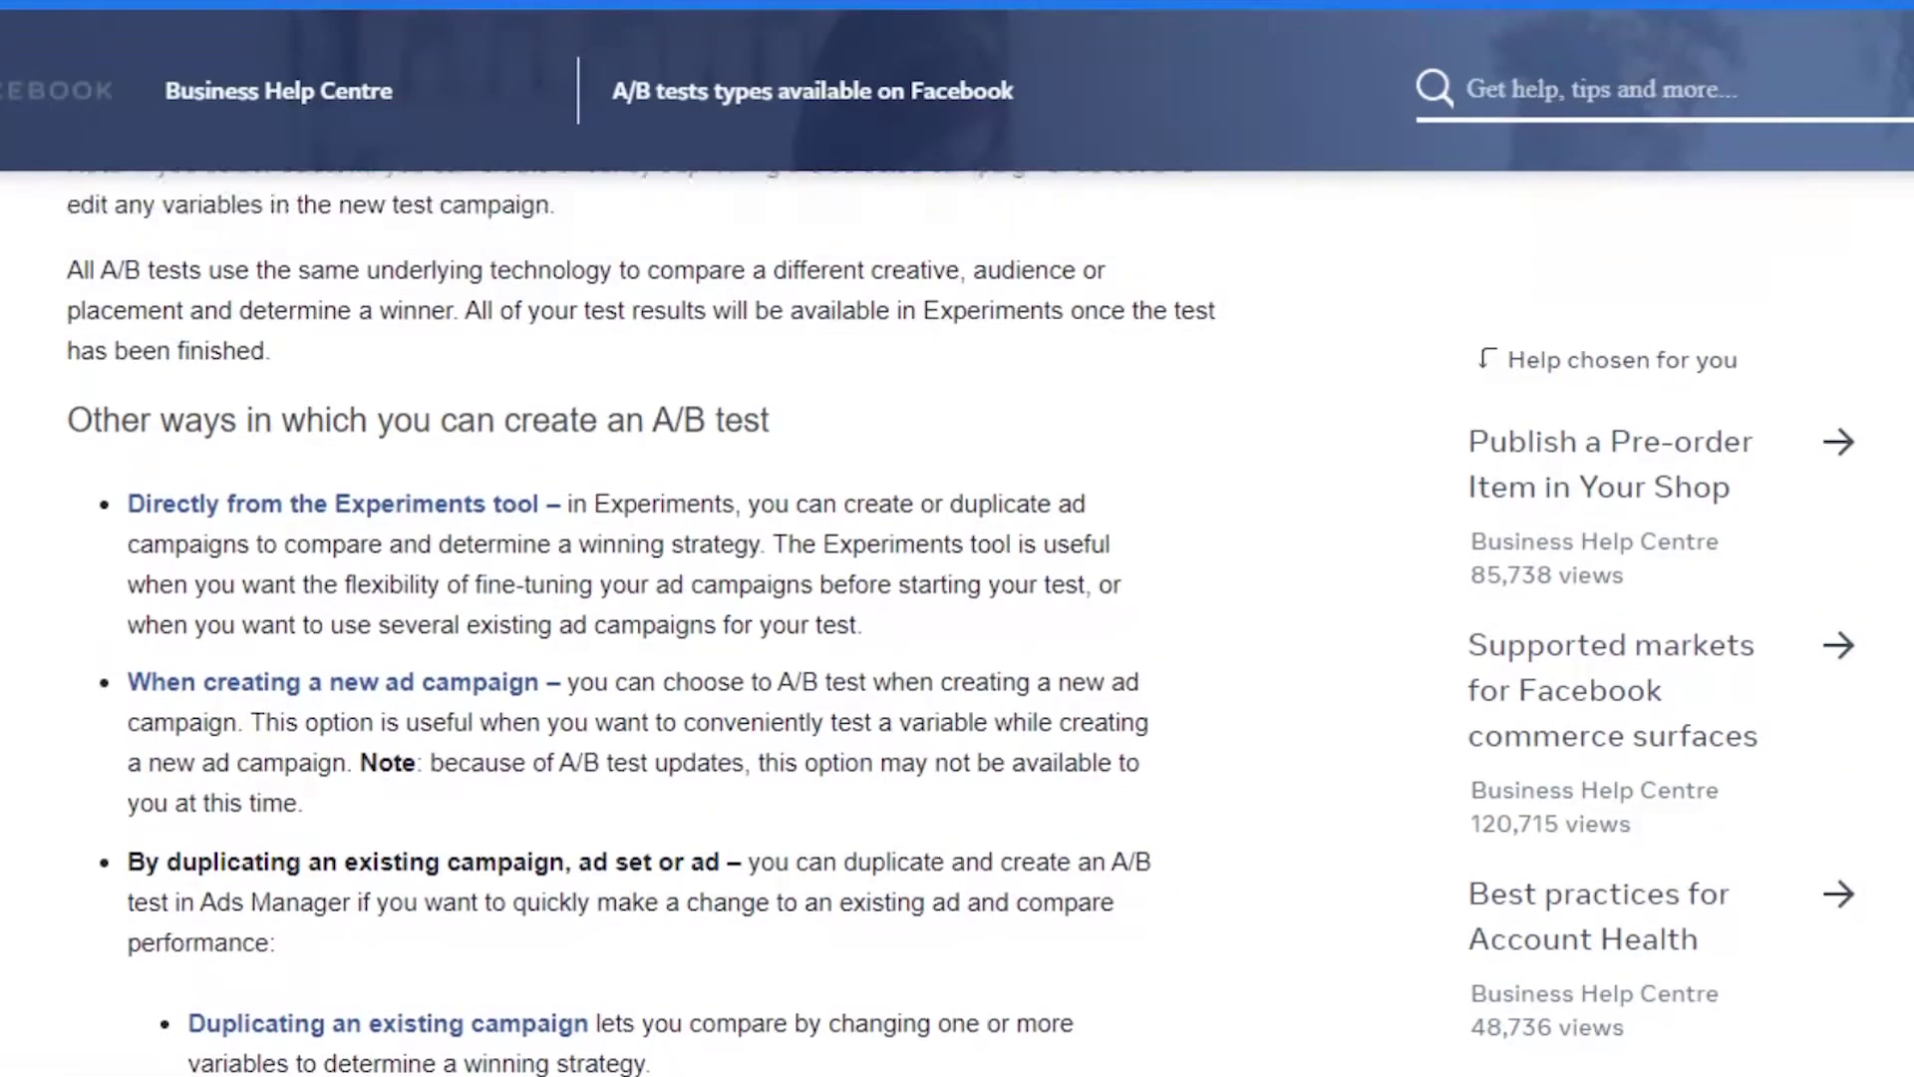
{"action": "scroll", "coordinate": [608, 627], "scroll_direction": "up", "scroll_amount": 6}
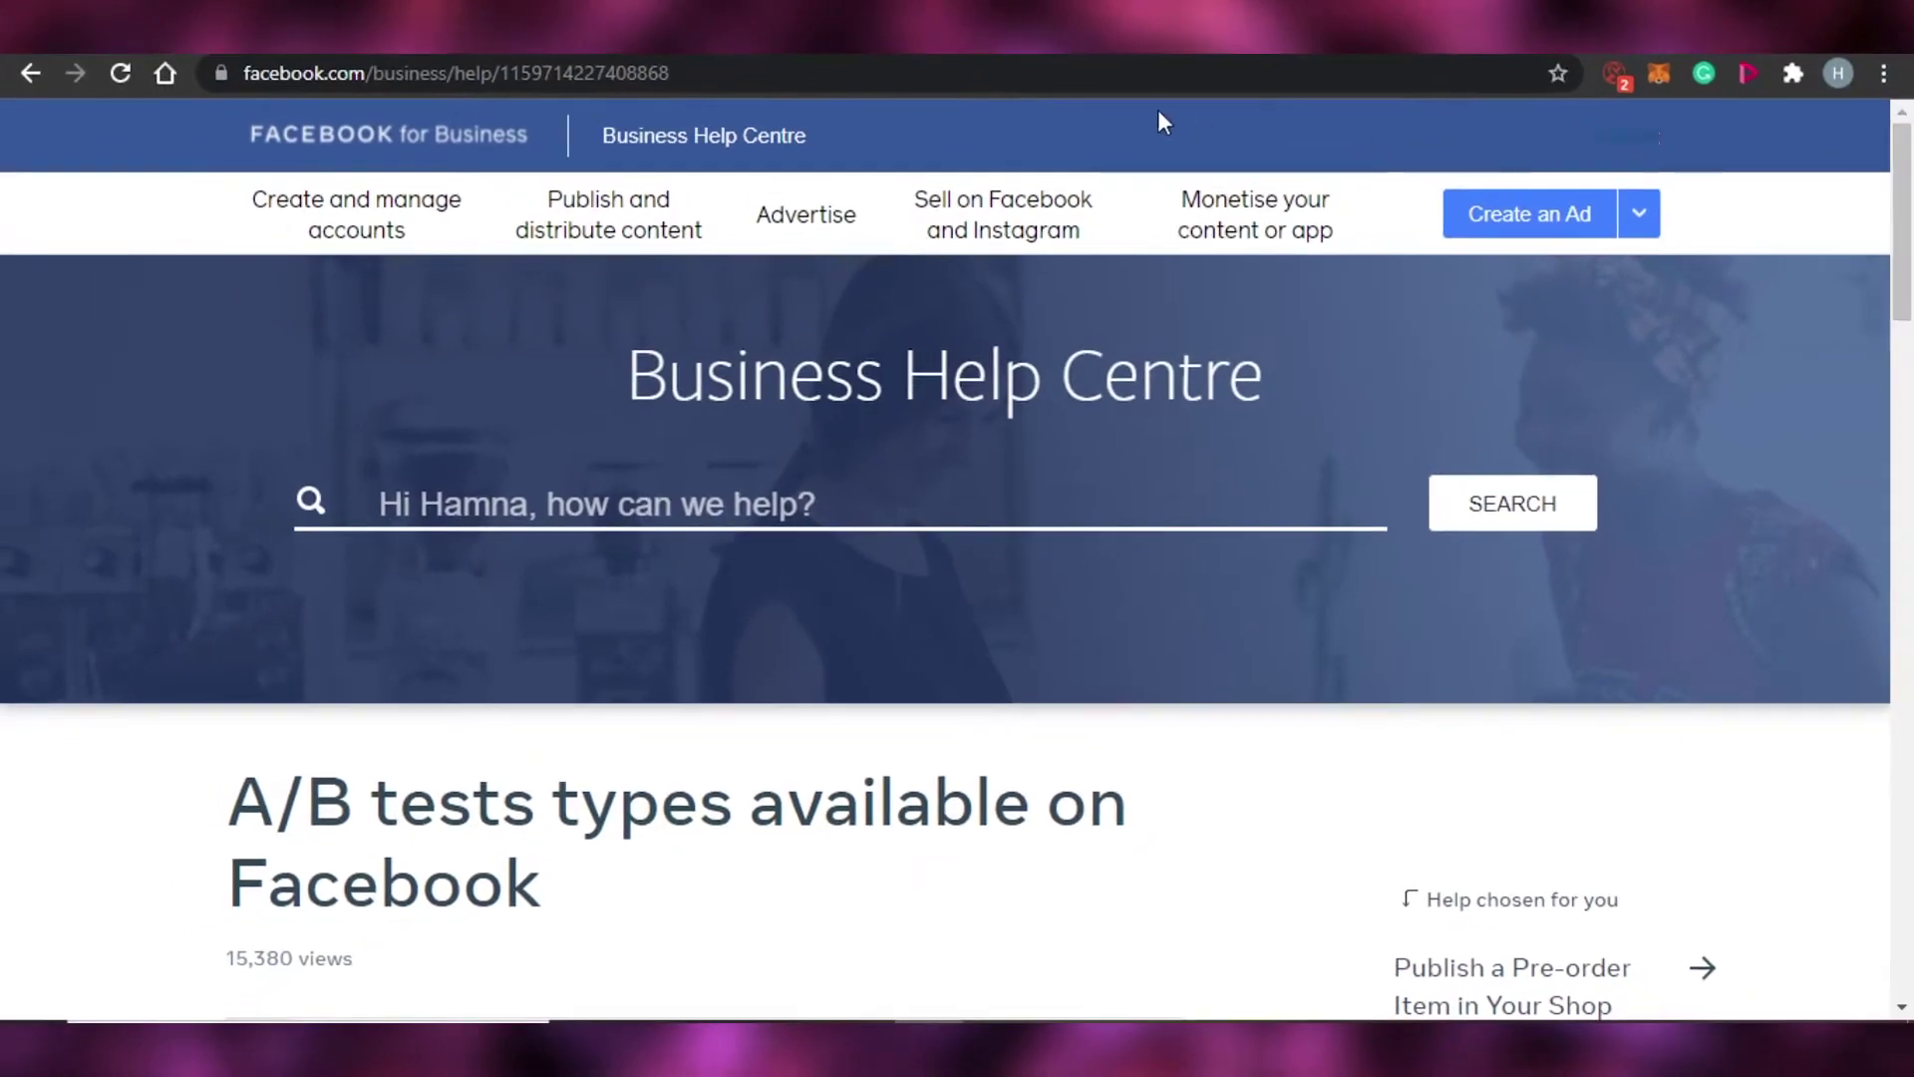
Go back to the Ads Manager Campaigns table listing the three draft campaigns
{"action": "key", "text": "alt+Left"}
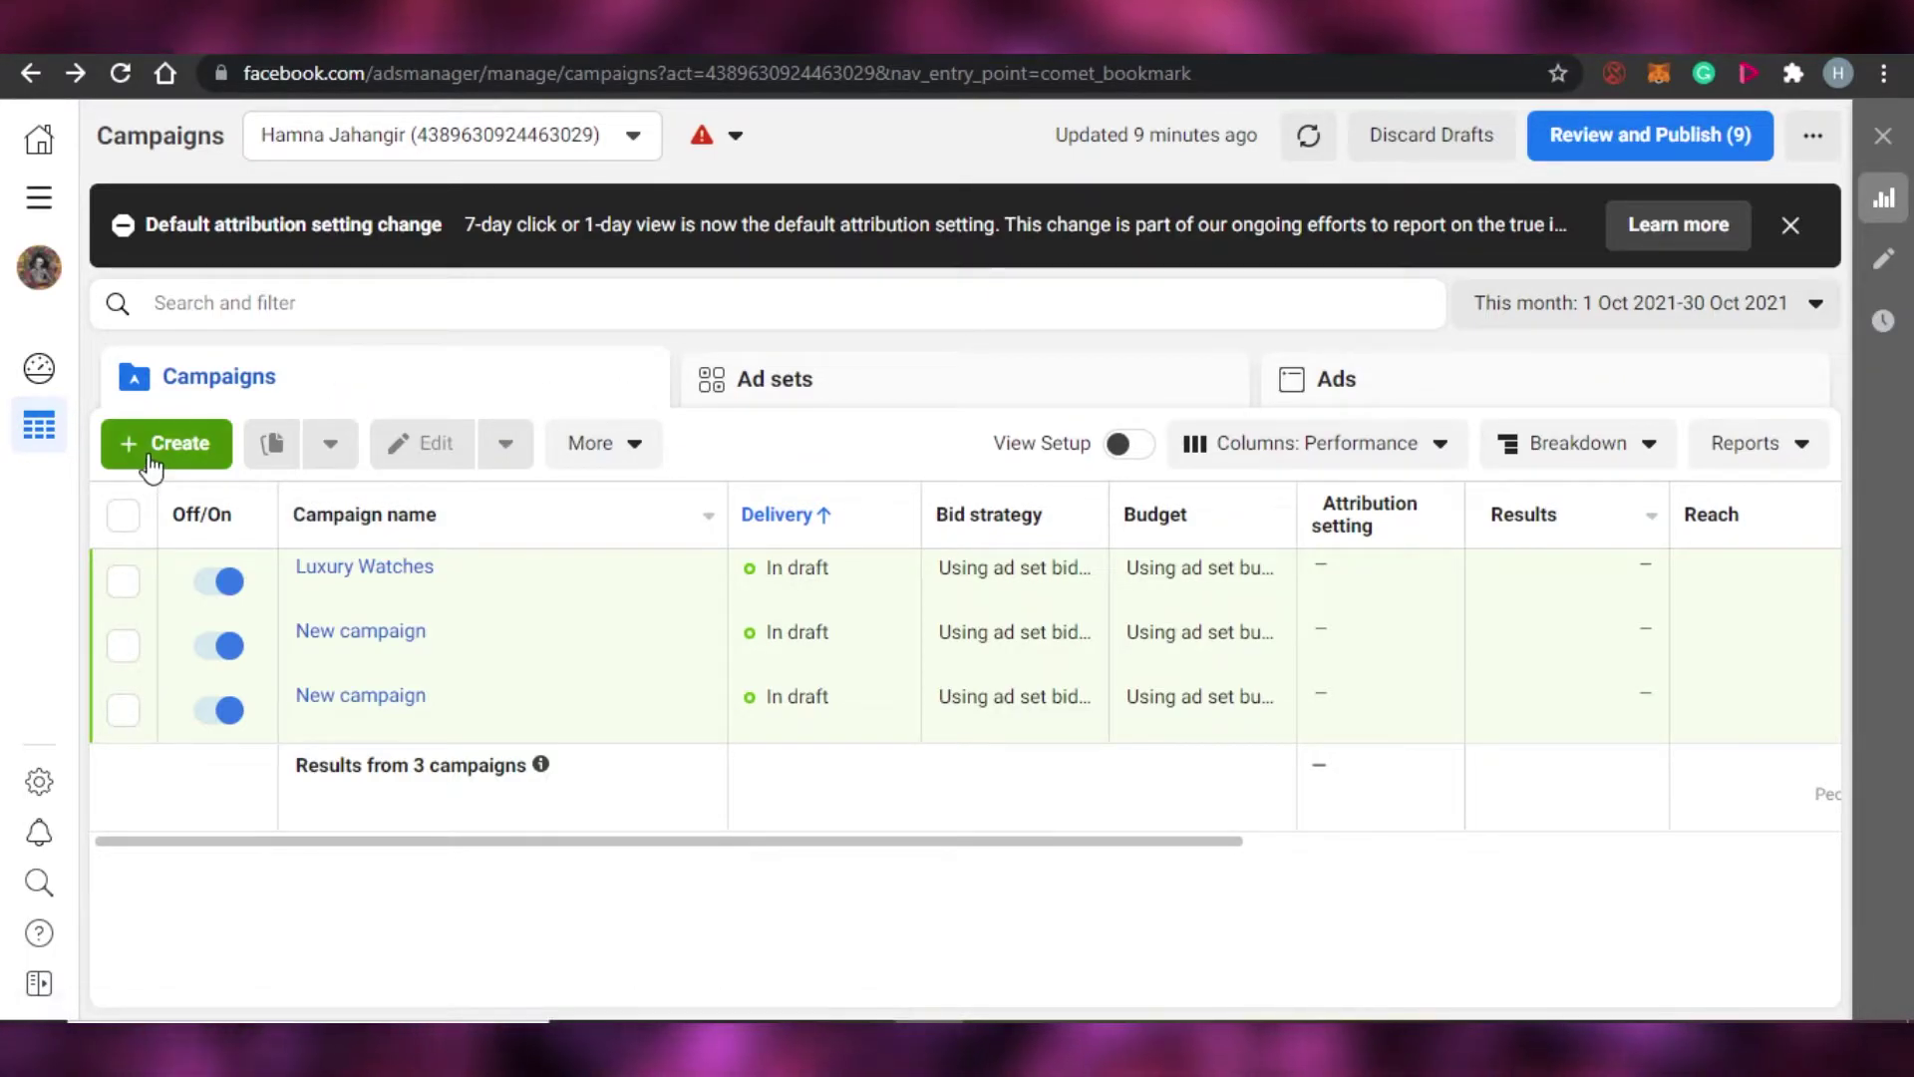
Choose A/B test from the Campaigns toolbar's More menu
{"action": "left_click", "coordinate": [638, 443]}
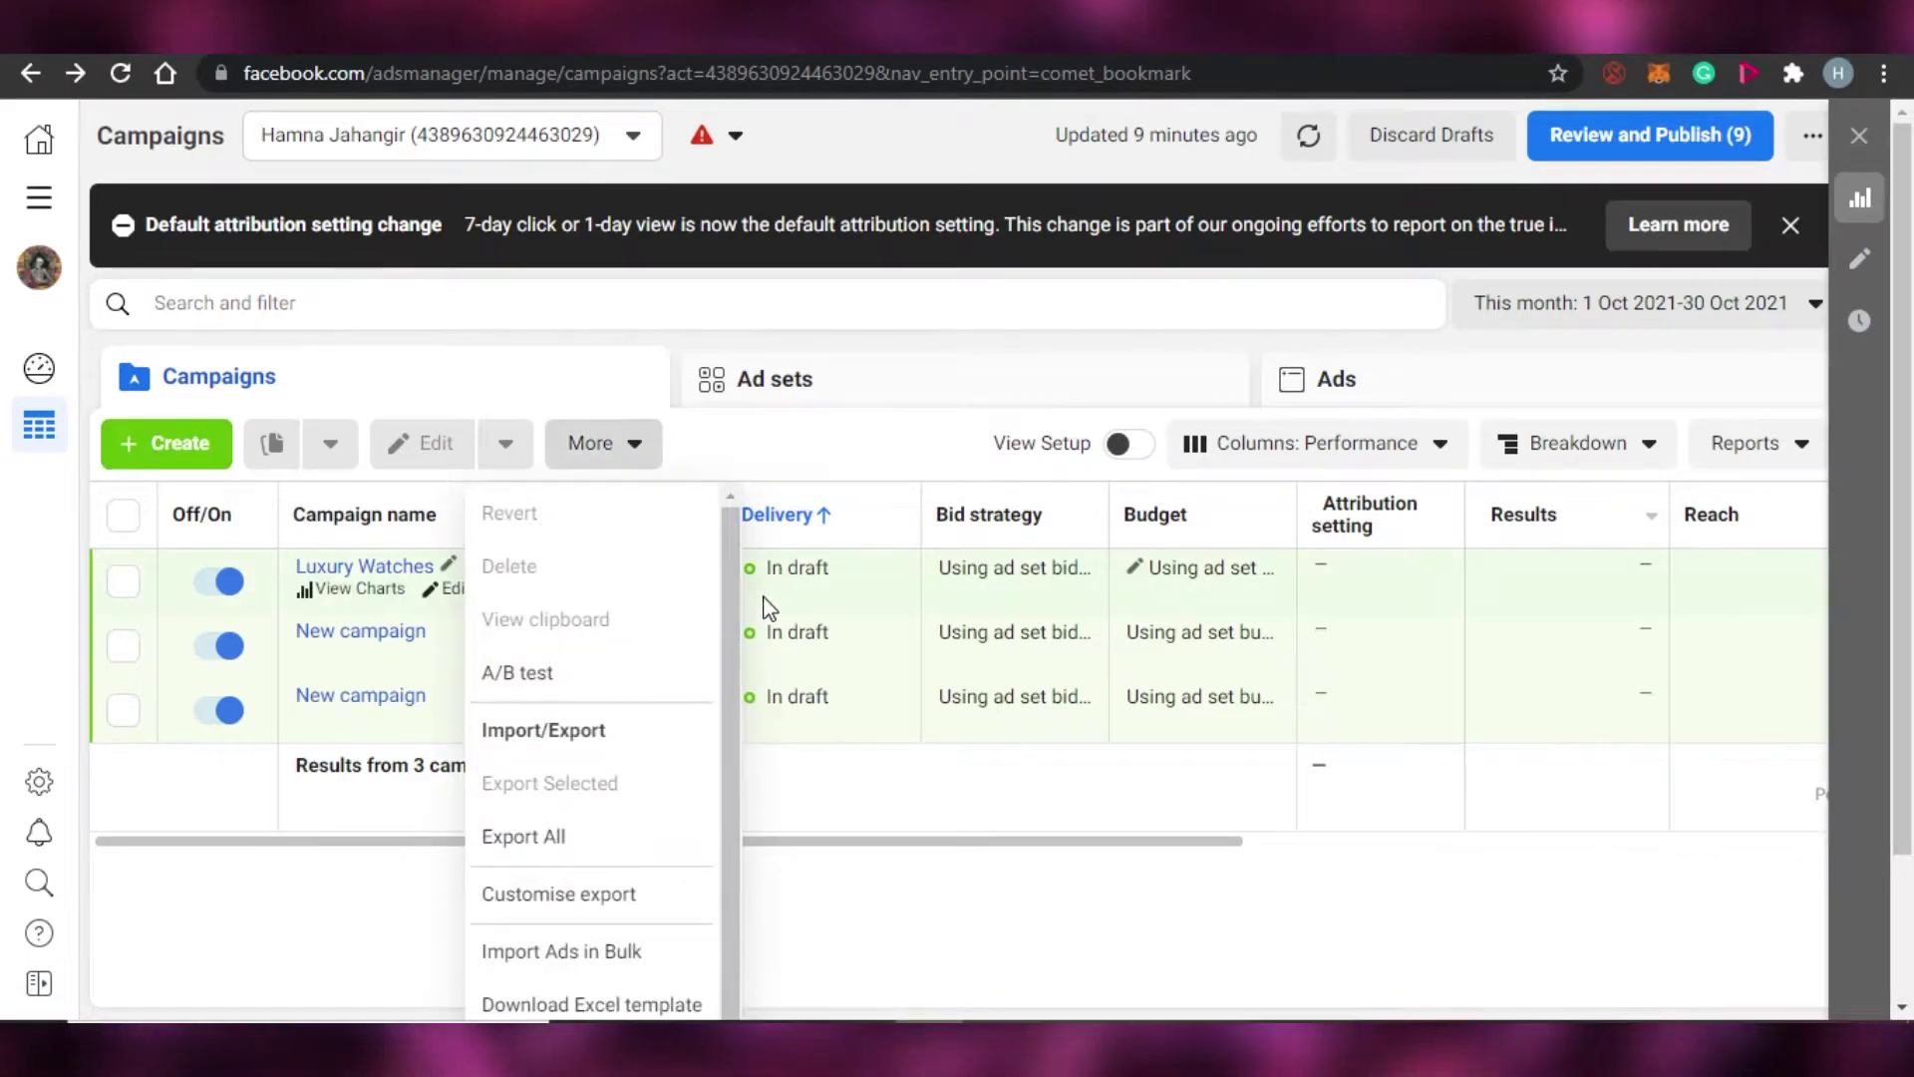
{"action": "scroll", "coordinate": [728, 648], "scroll_direction": "down", "scroll_amount": 1}
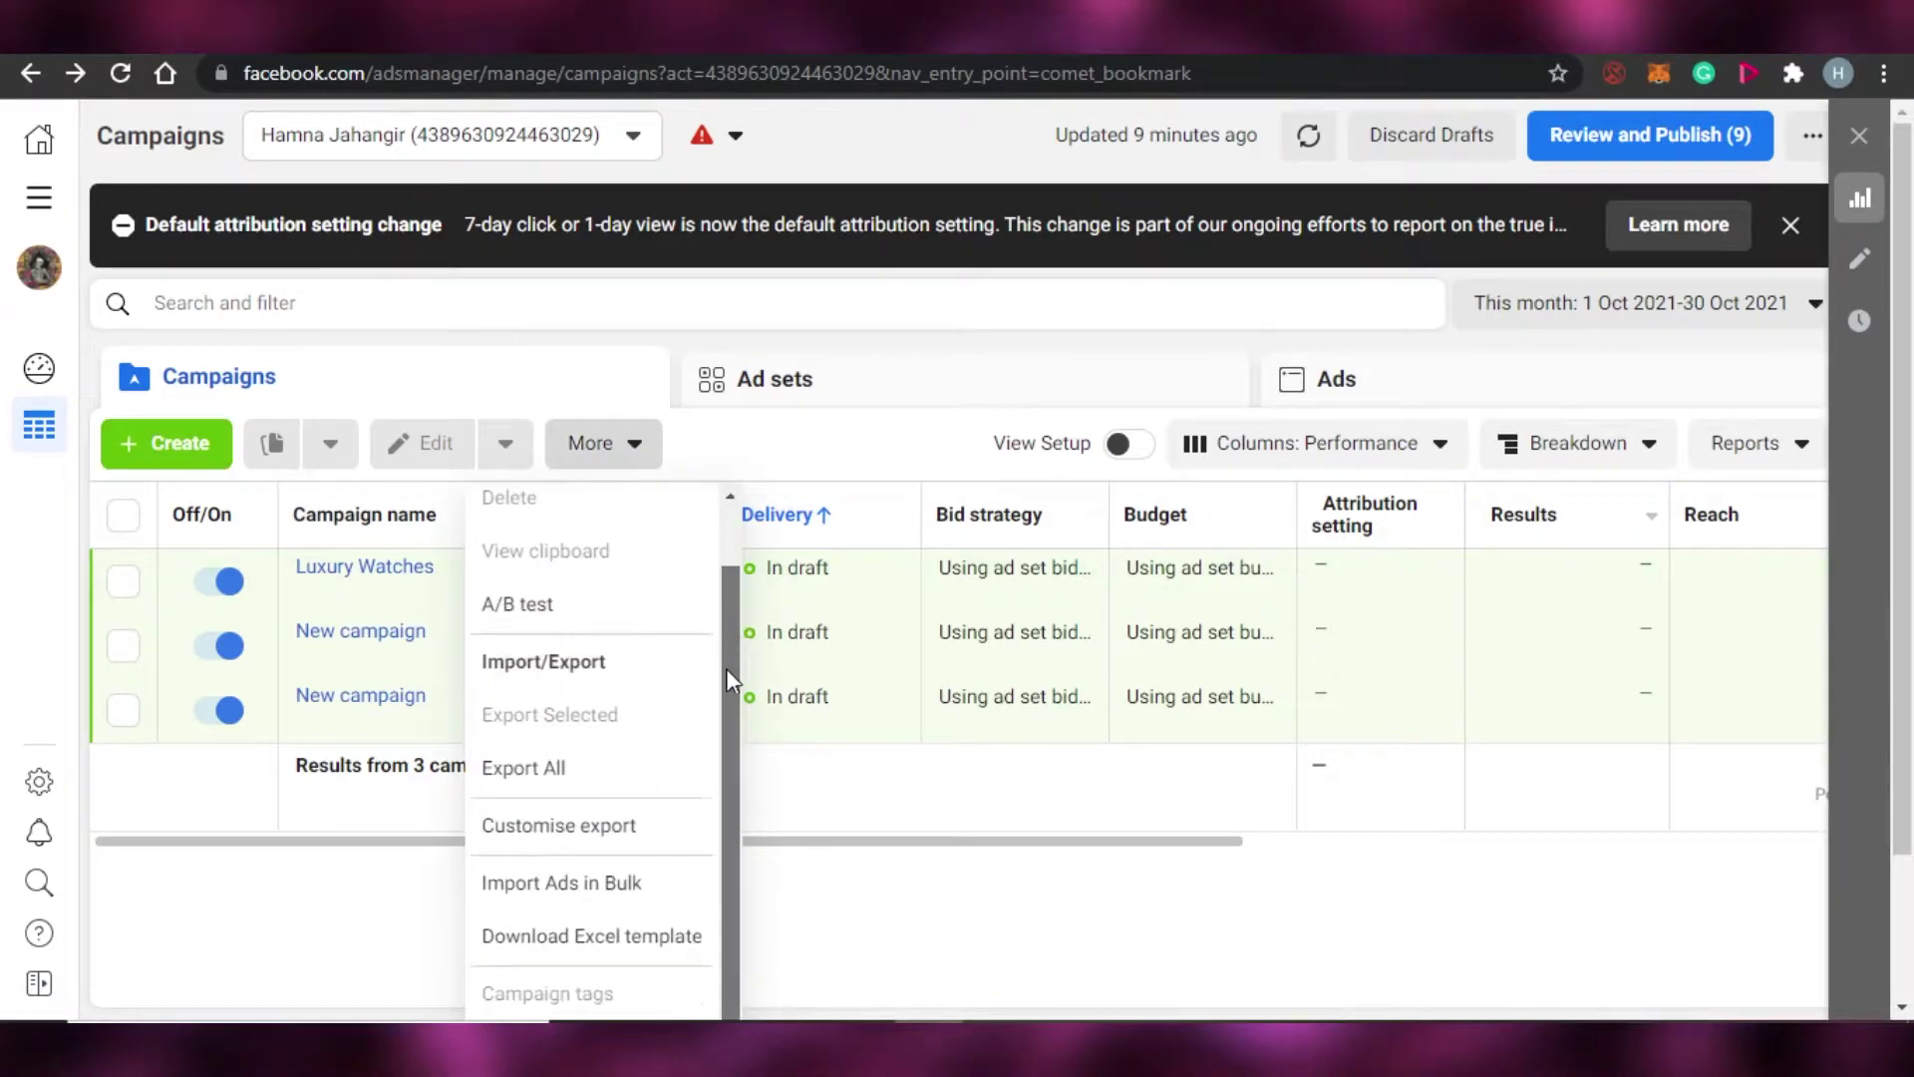
{"action": "left_click", "coordinate": [567, 611]}
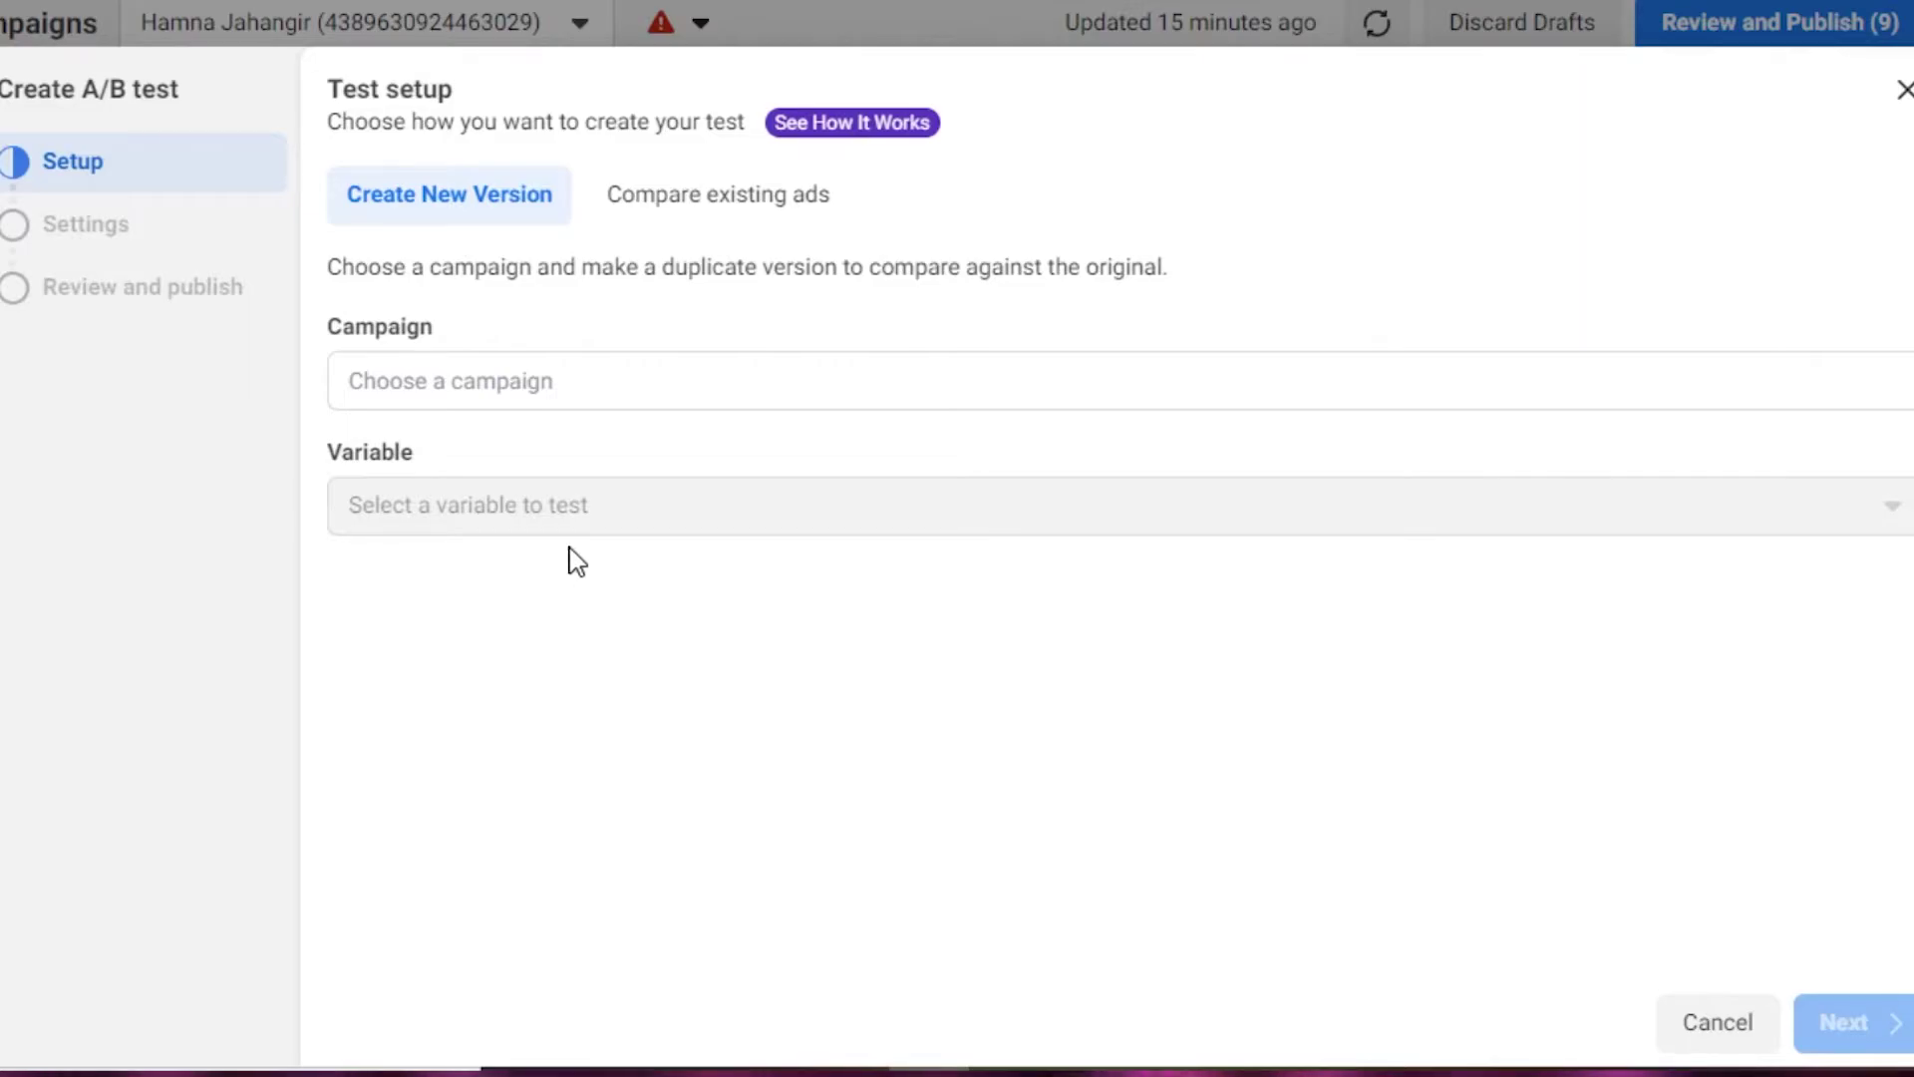
Switch the A/B test setup from Create New Version to Compare existing ads
{"action": "left_click", "coordinate": [718, 222]}
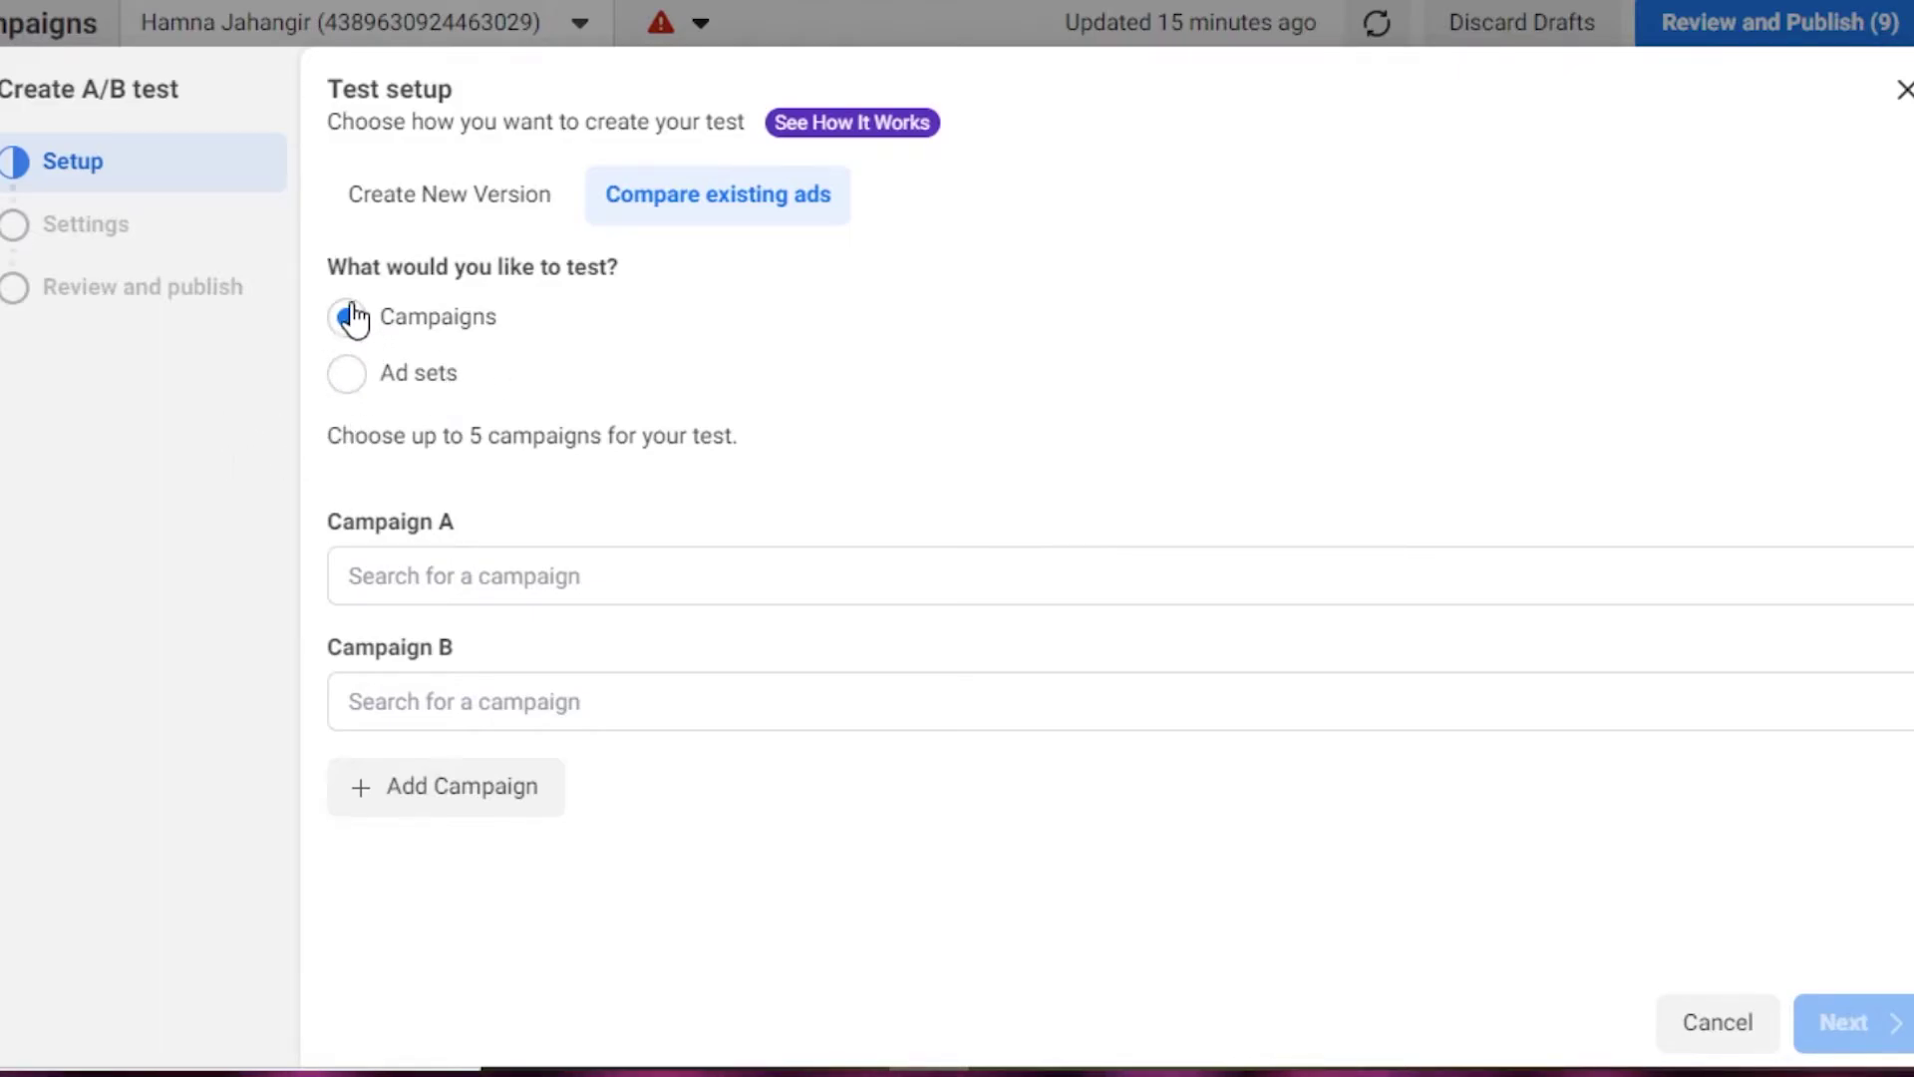
Keep Campaigns as the test level and add Campaign C and Campaign D slots
{"action": "left_click", "coordinate": [347, 376]}
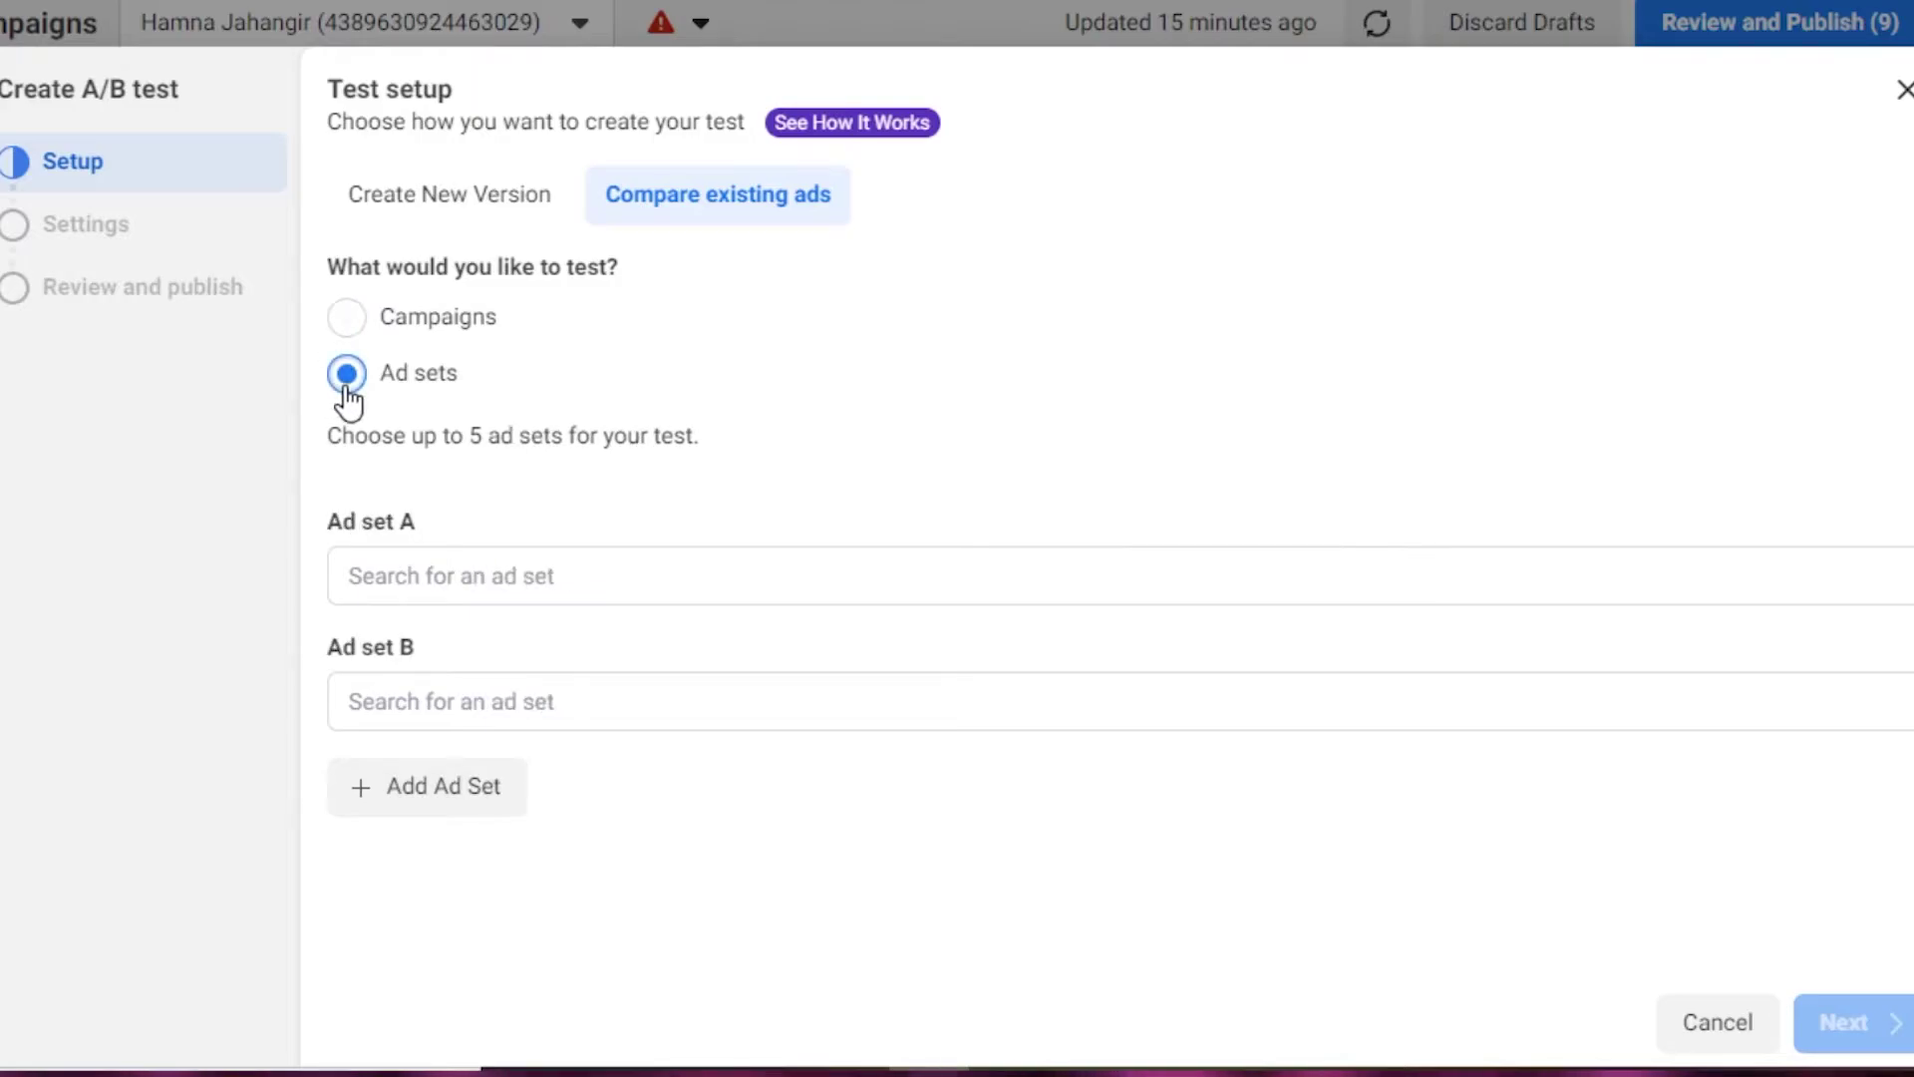
{"action": "left_click", "coordinate": [346, 319]}
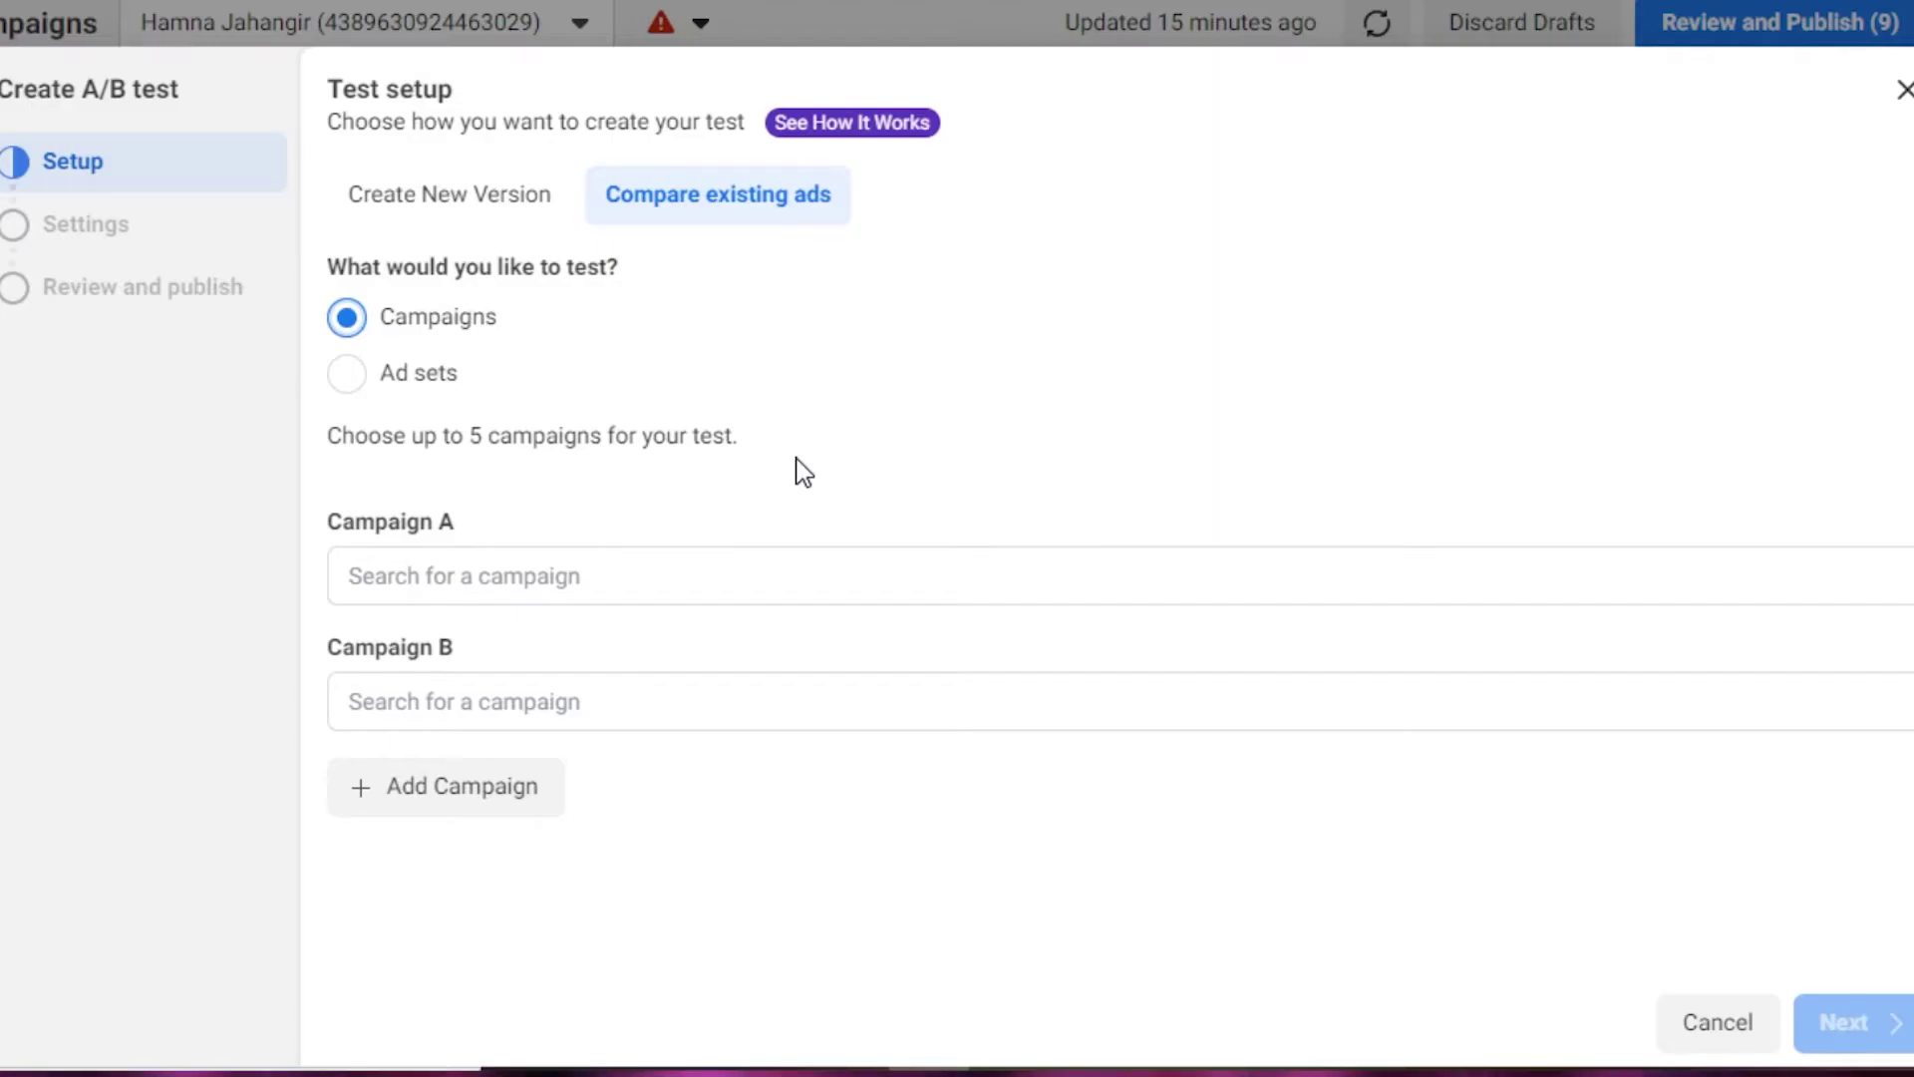
{"action": "left_click", "coordinate": [445, 803]}
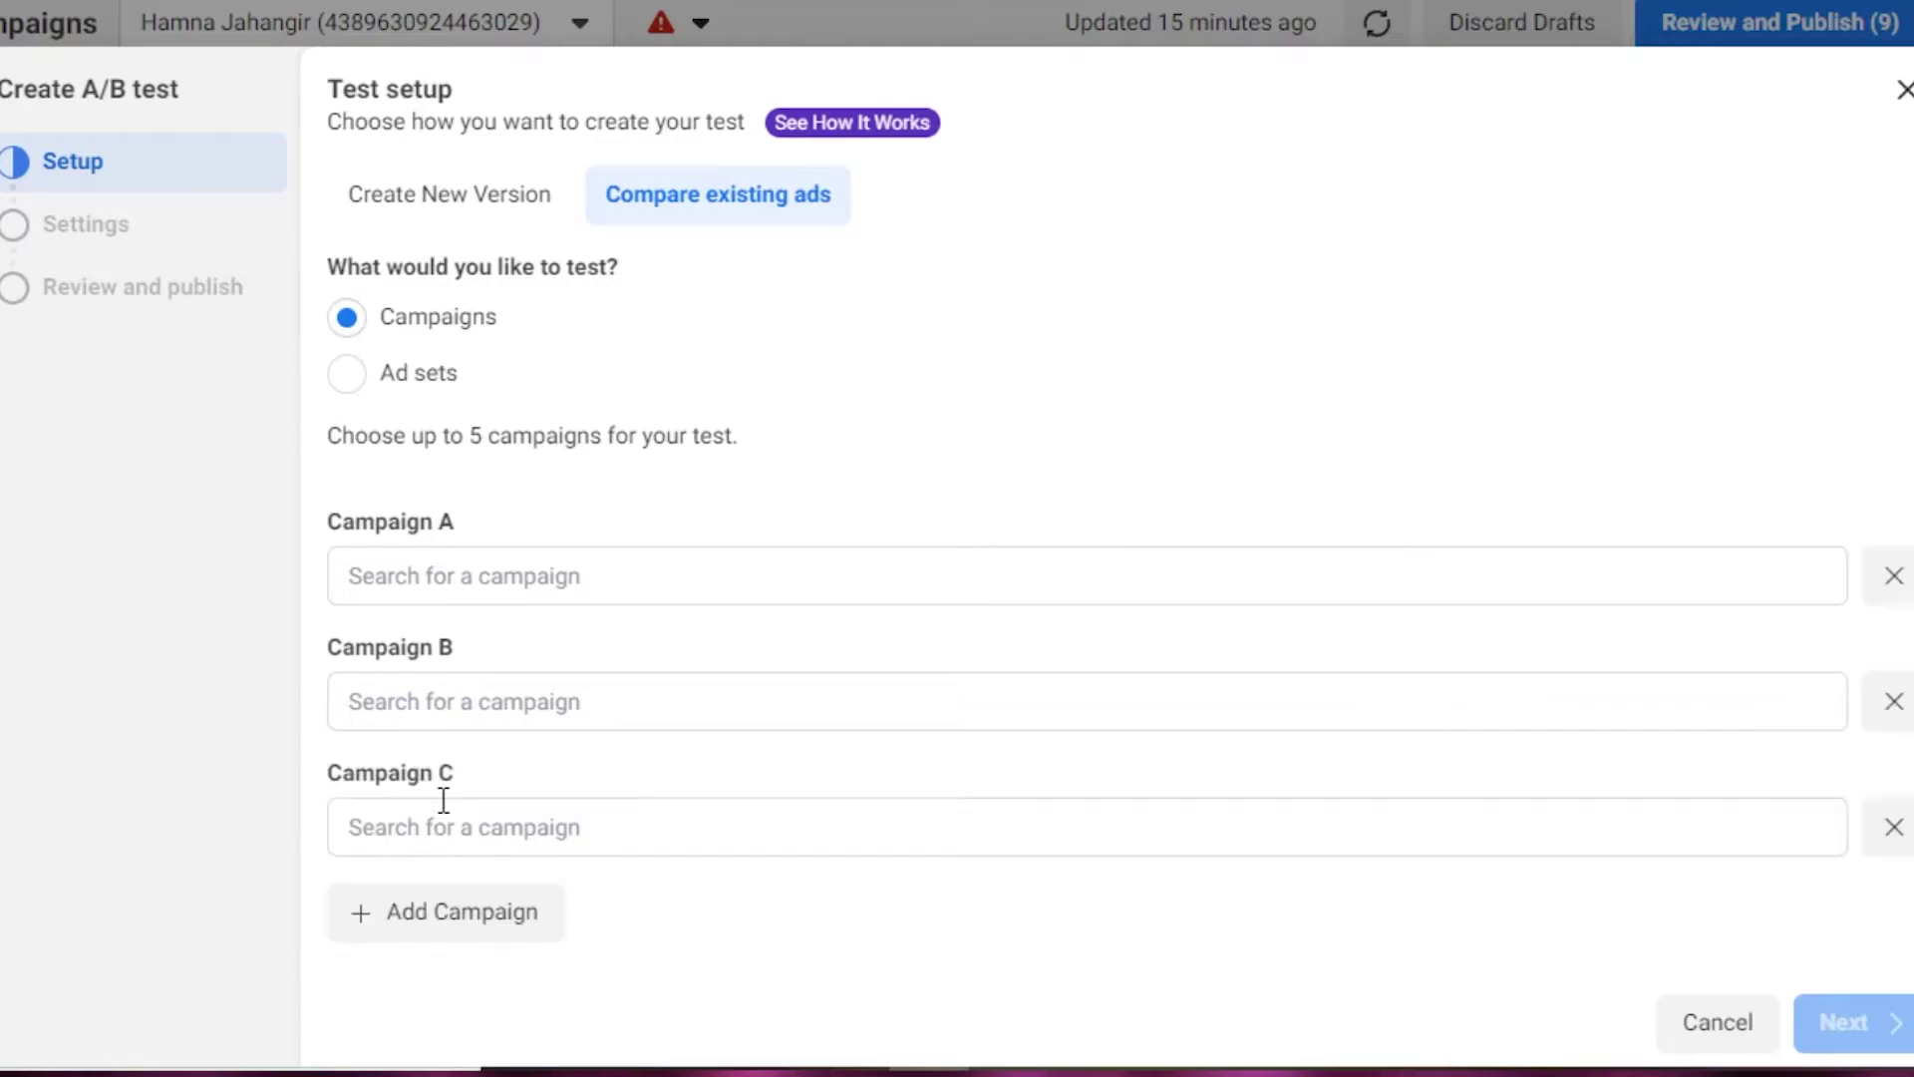
{"action": "left_click", "coordinate": [427, 916]}
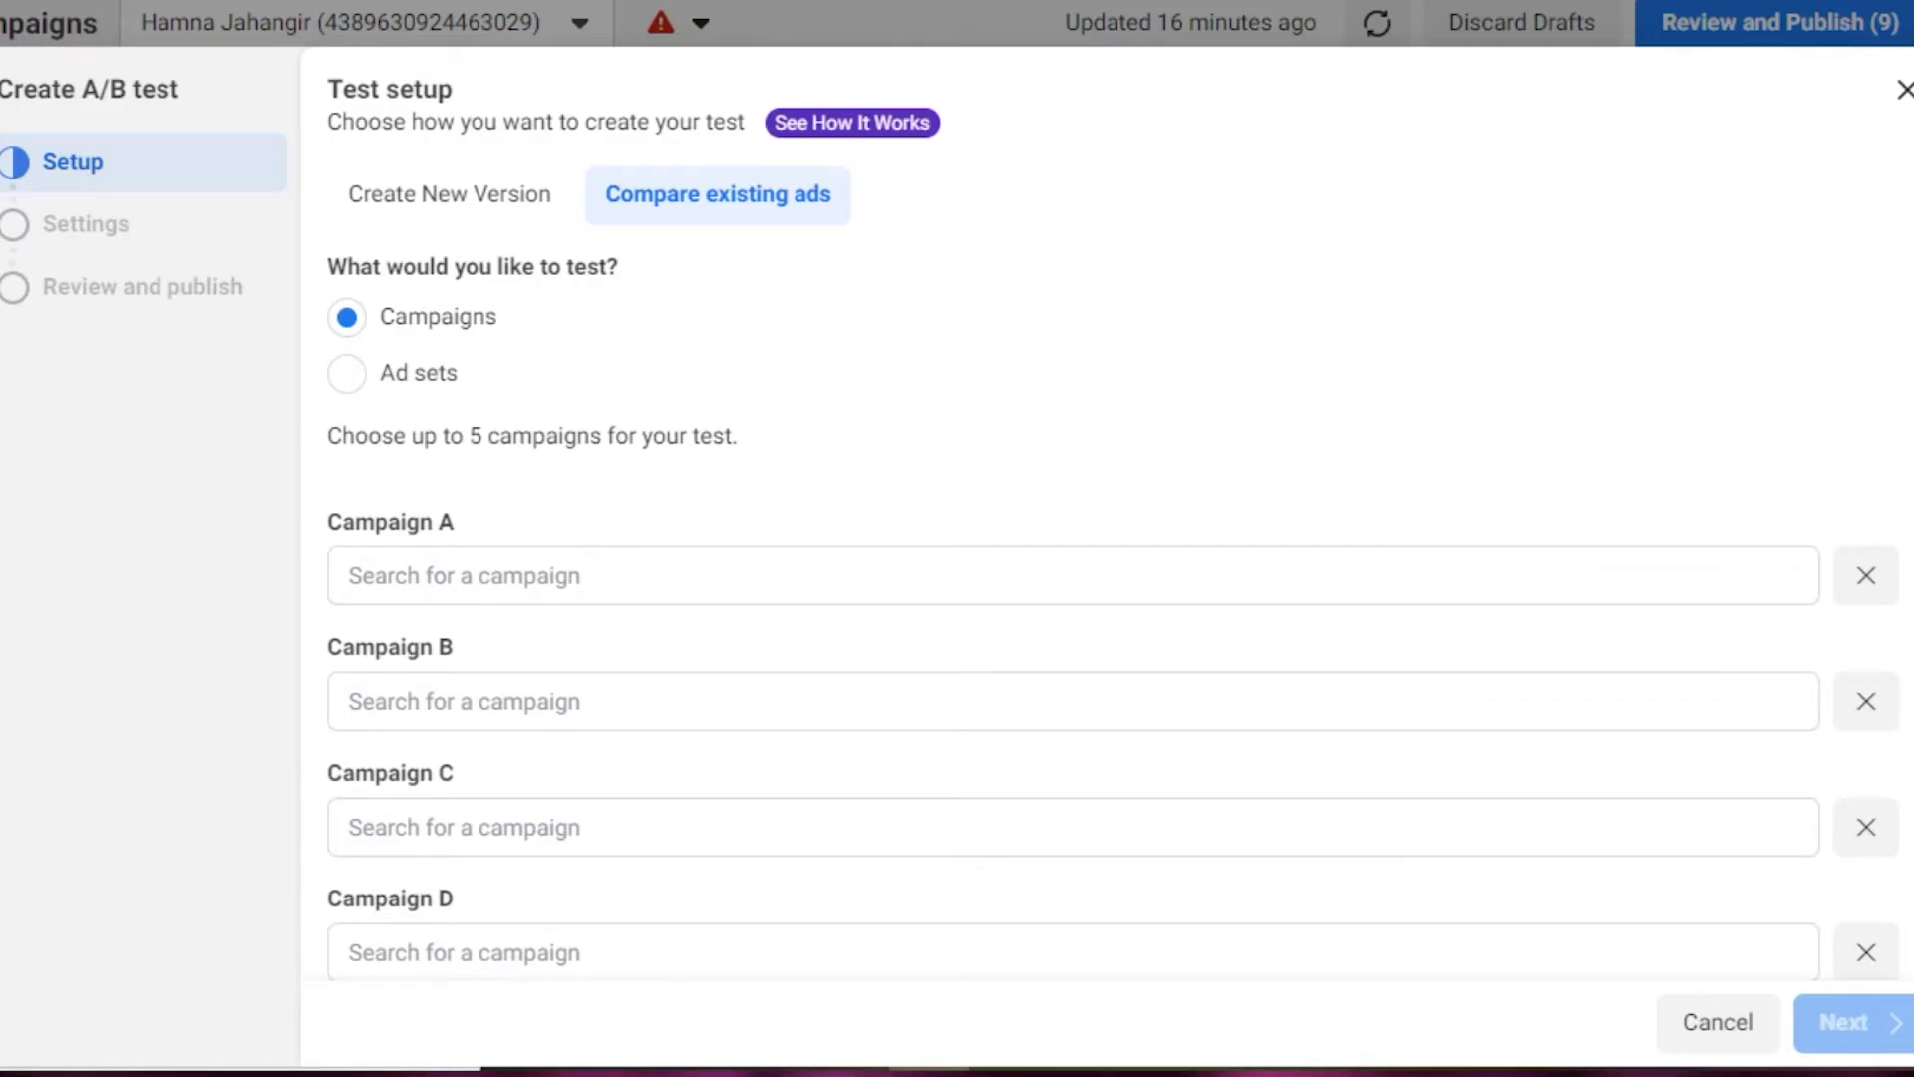
Remove the Campaign D and C slots and start choosing Campaign A
{"action": "scroll", "coordinate": [1500, 538], "scroll_direction": "down", "scroll_amount": 1}
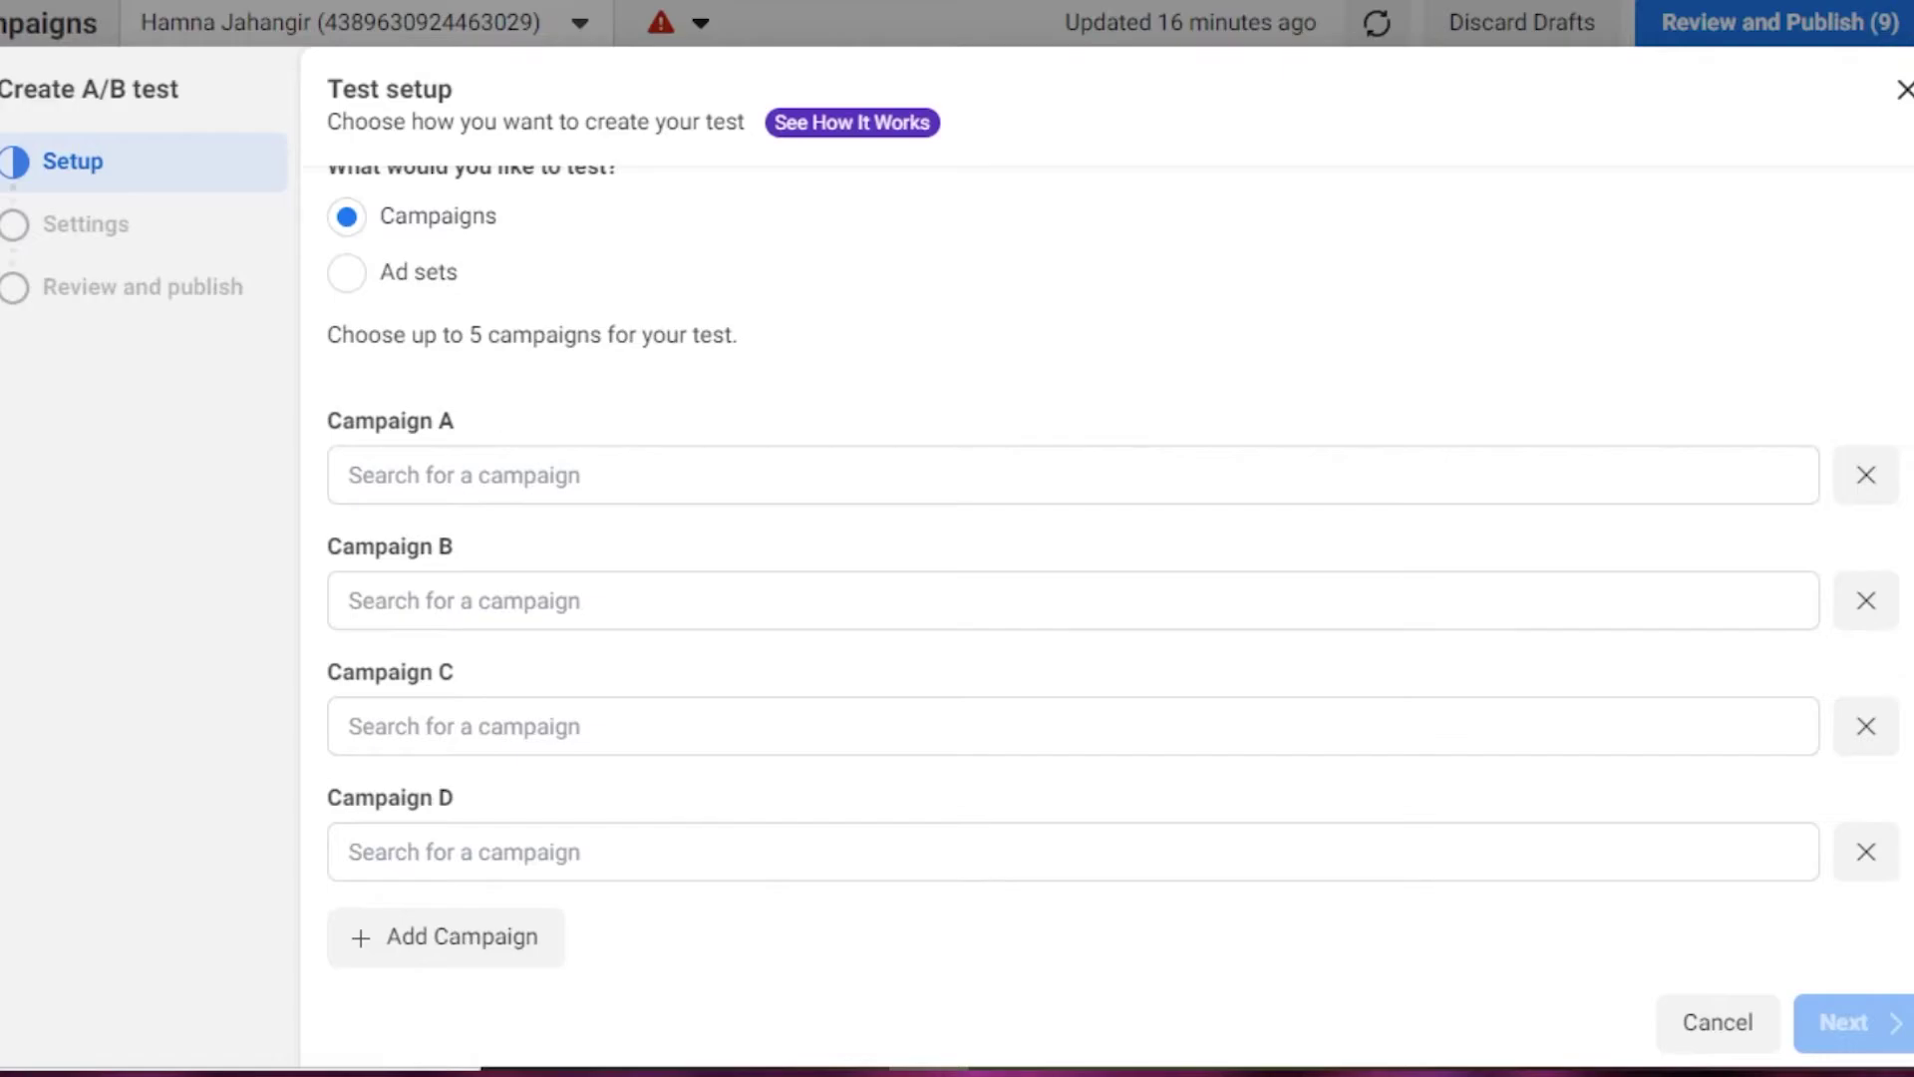
{"action": "scroll", "coordinate": [1107, 599], "scroll_direction": "up", "scroll_amount": 1}
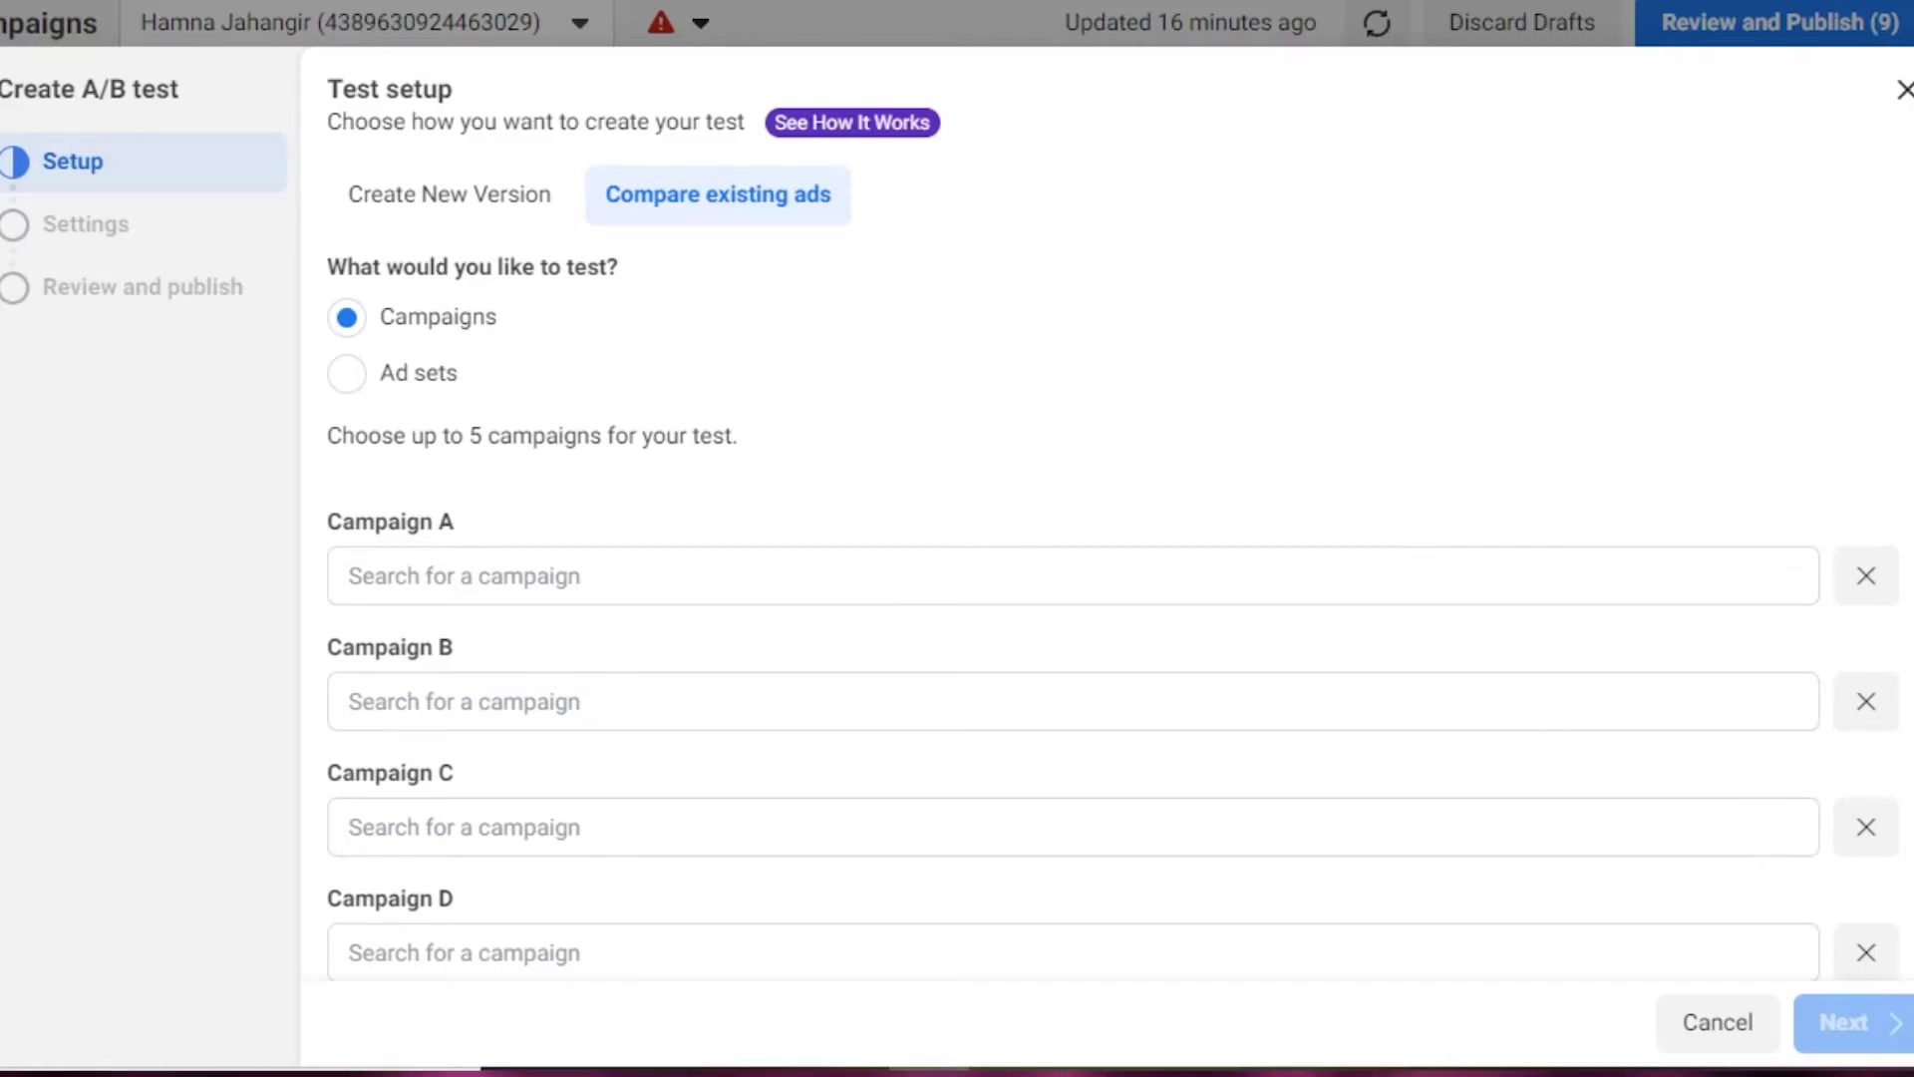
{"action": "scroll", "coordinate": [1906, 830], "scroll_direction": "down", "scroll_amount": 1}
{"action": "left_click", "coordinate": [1872, 853]}
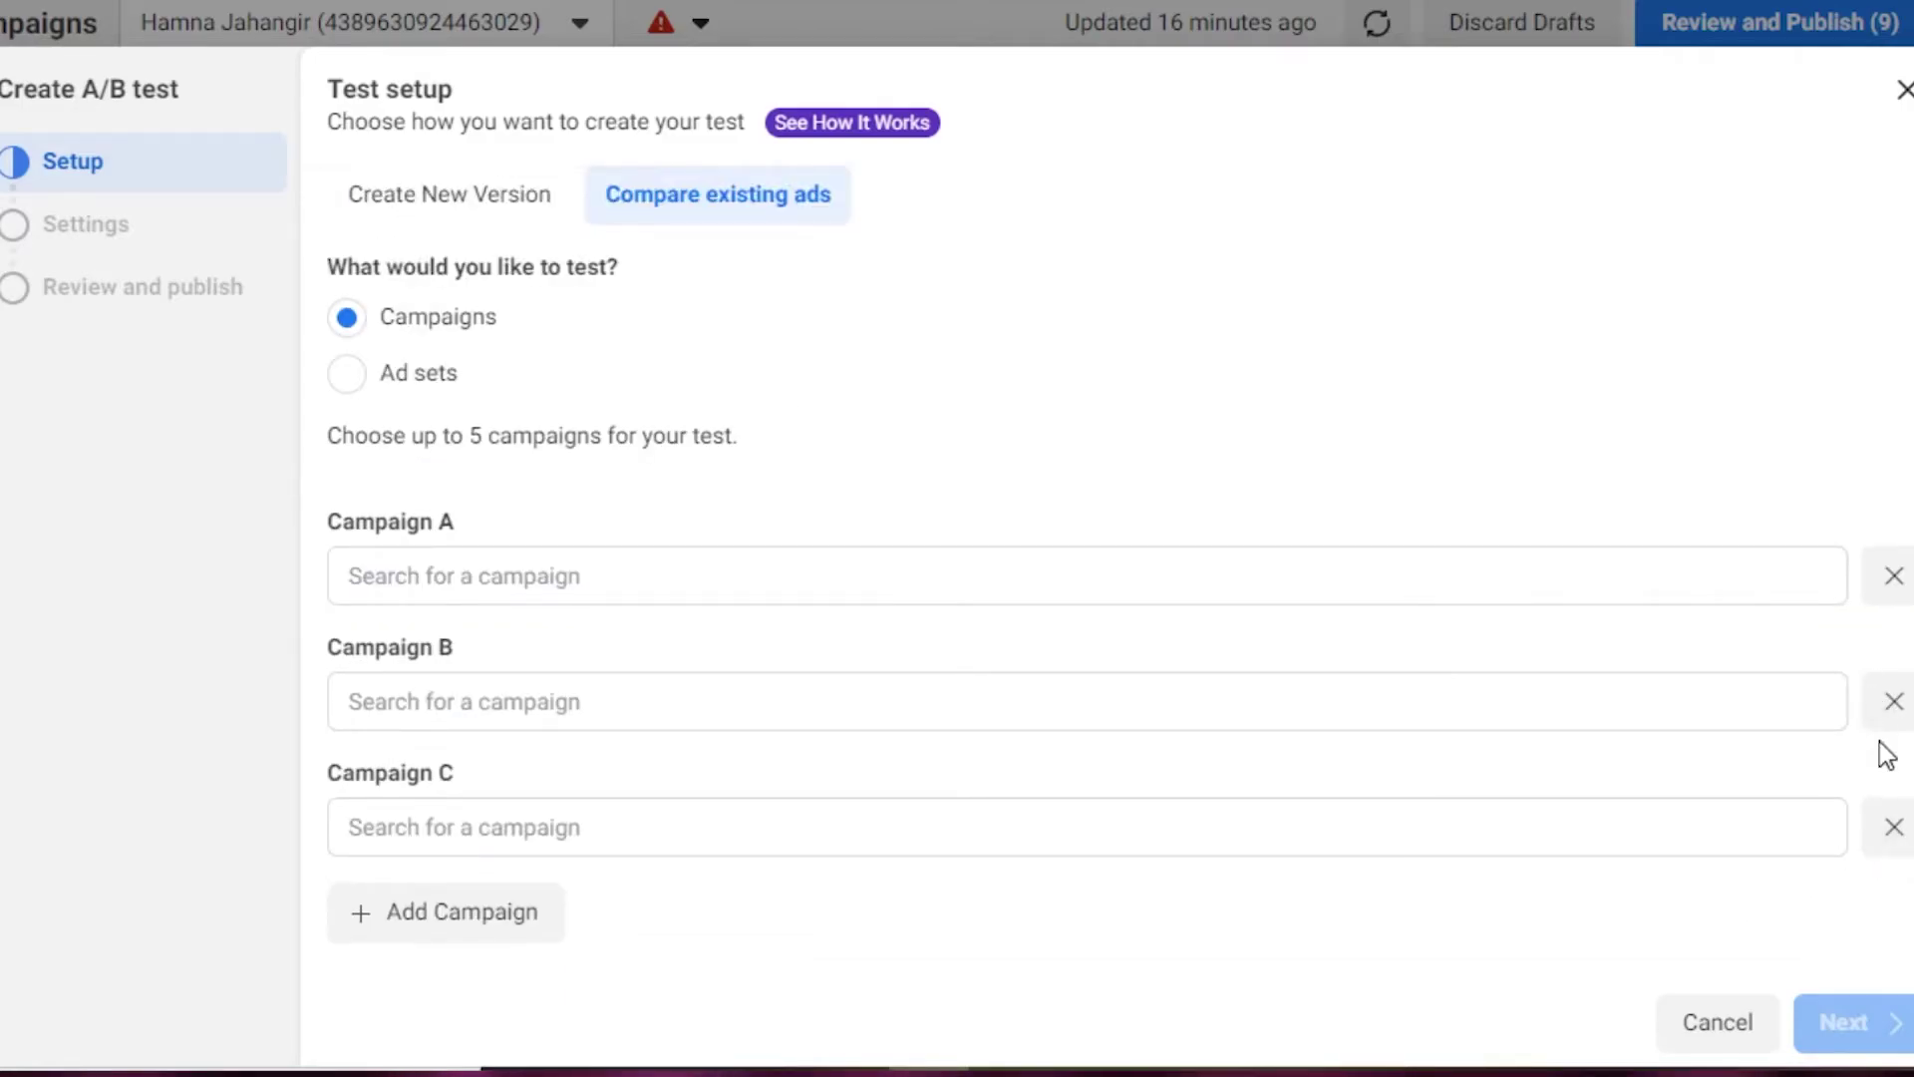
{"action": "left_click", "coordinate": [1899, 837]}
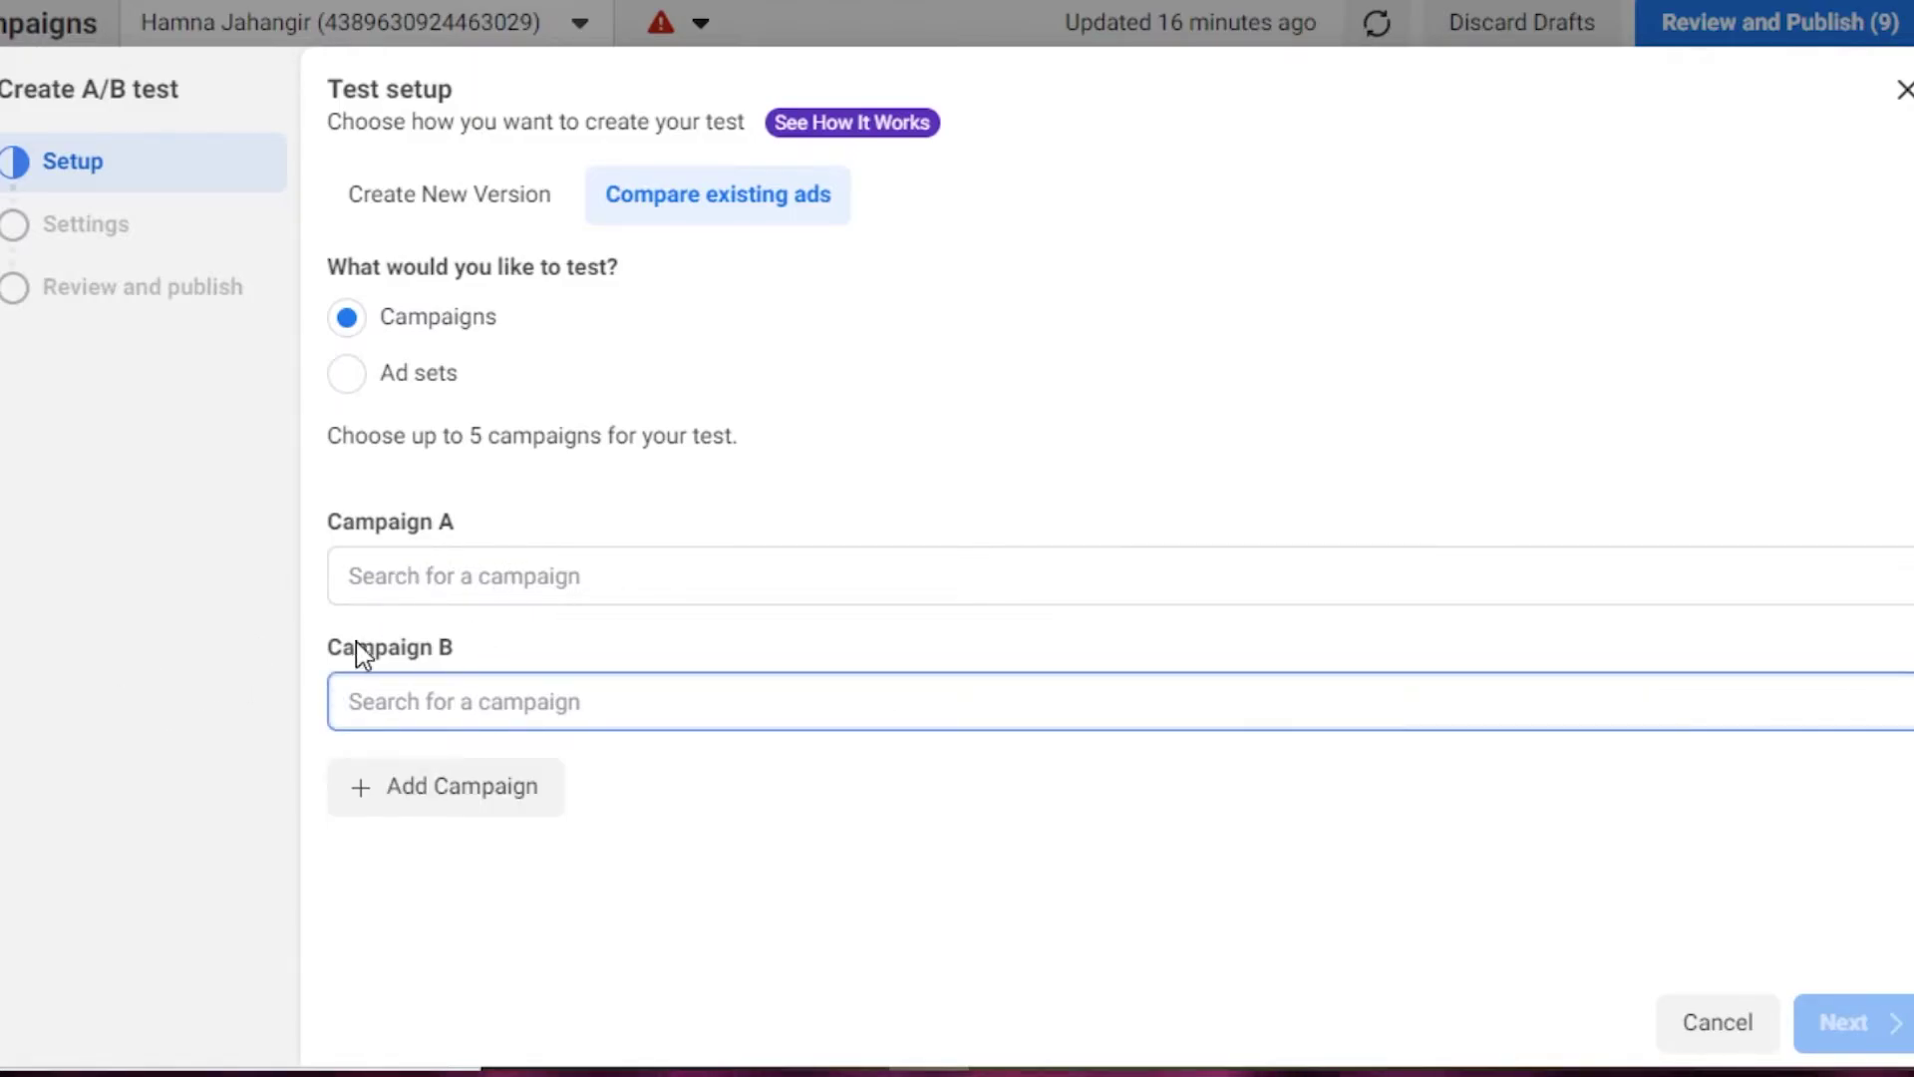
{"action": "left_click", "coordinate": [543, 576]}
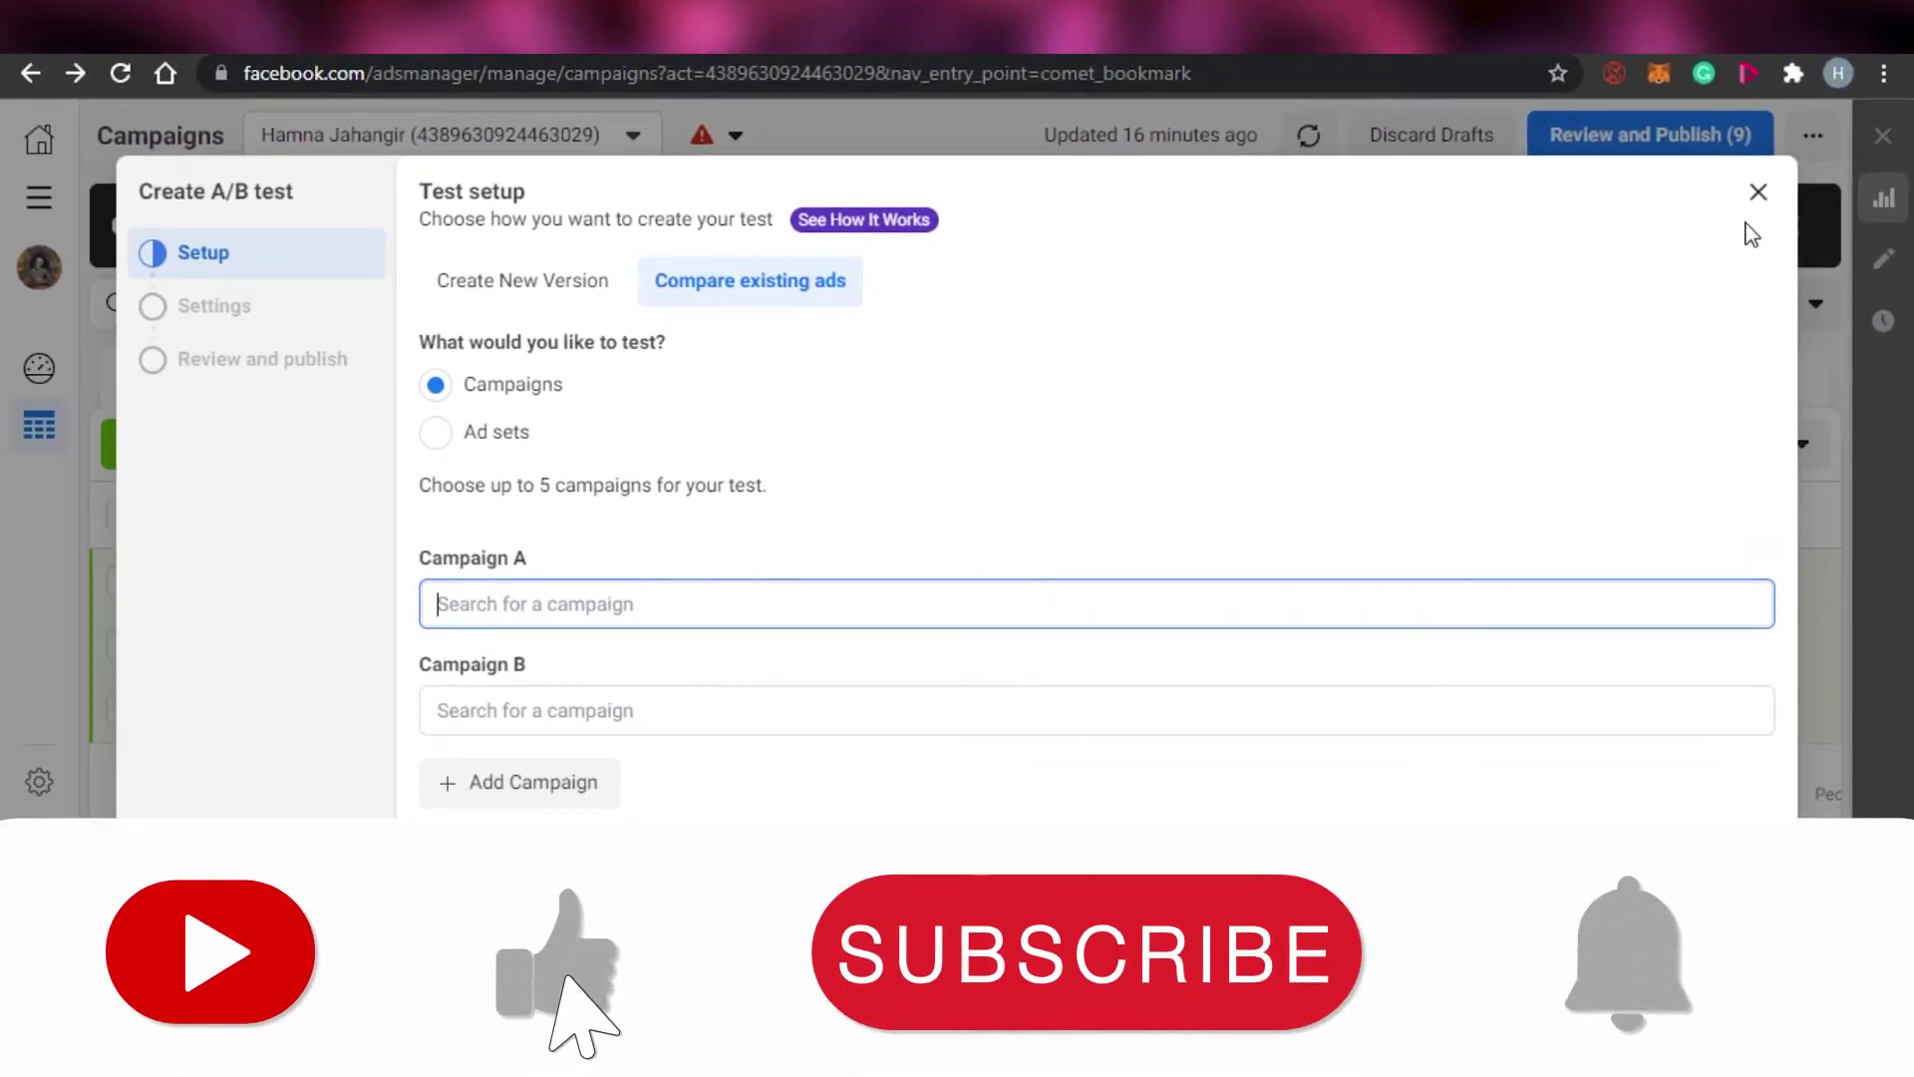
Close the A/B test setup and attribution notice, then view the three draft ads
{"action": "left_click", "coordinate": [1761, 196]}
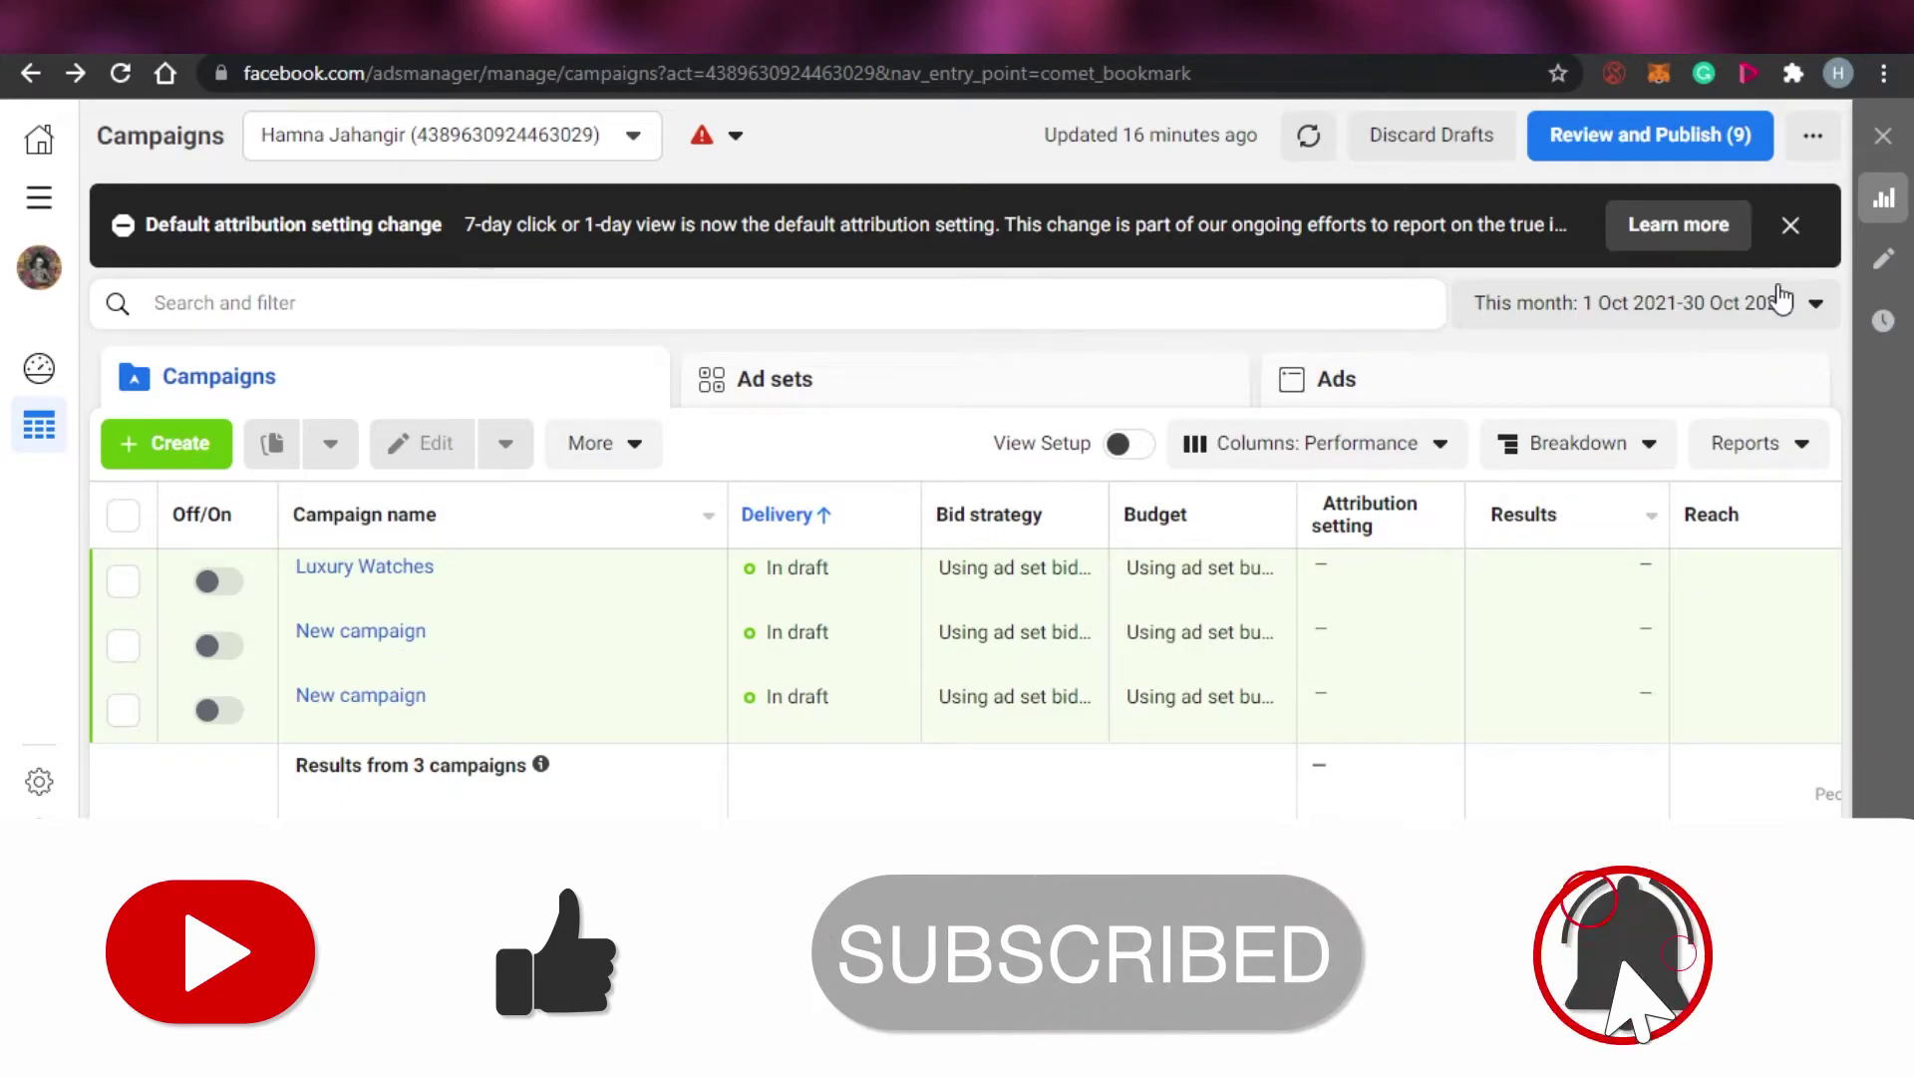
{"action": "left_click", "coordinate": [1790, 228]}
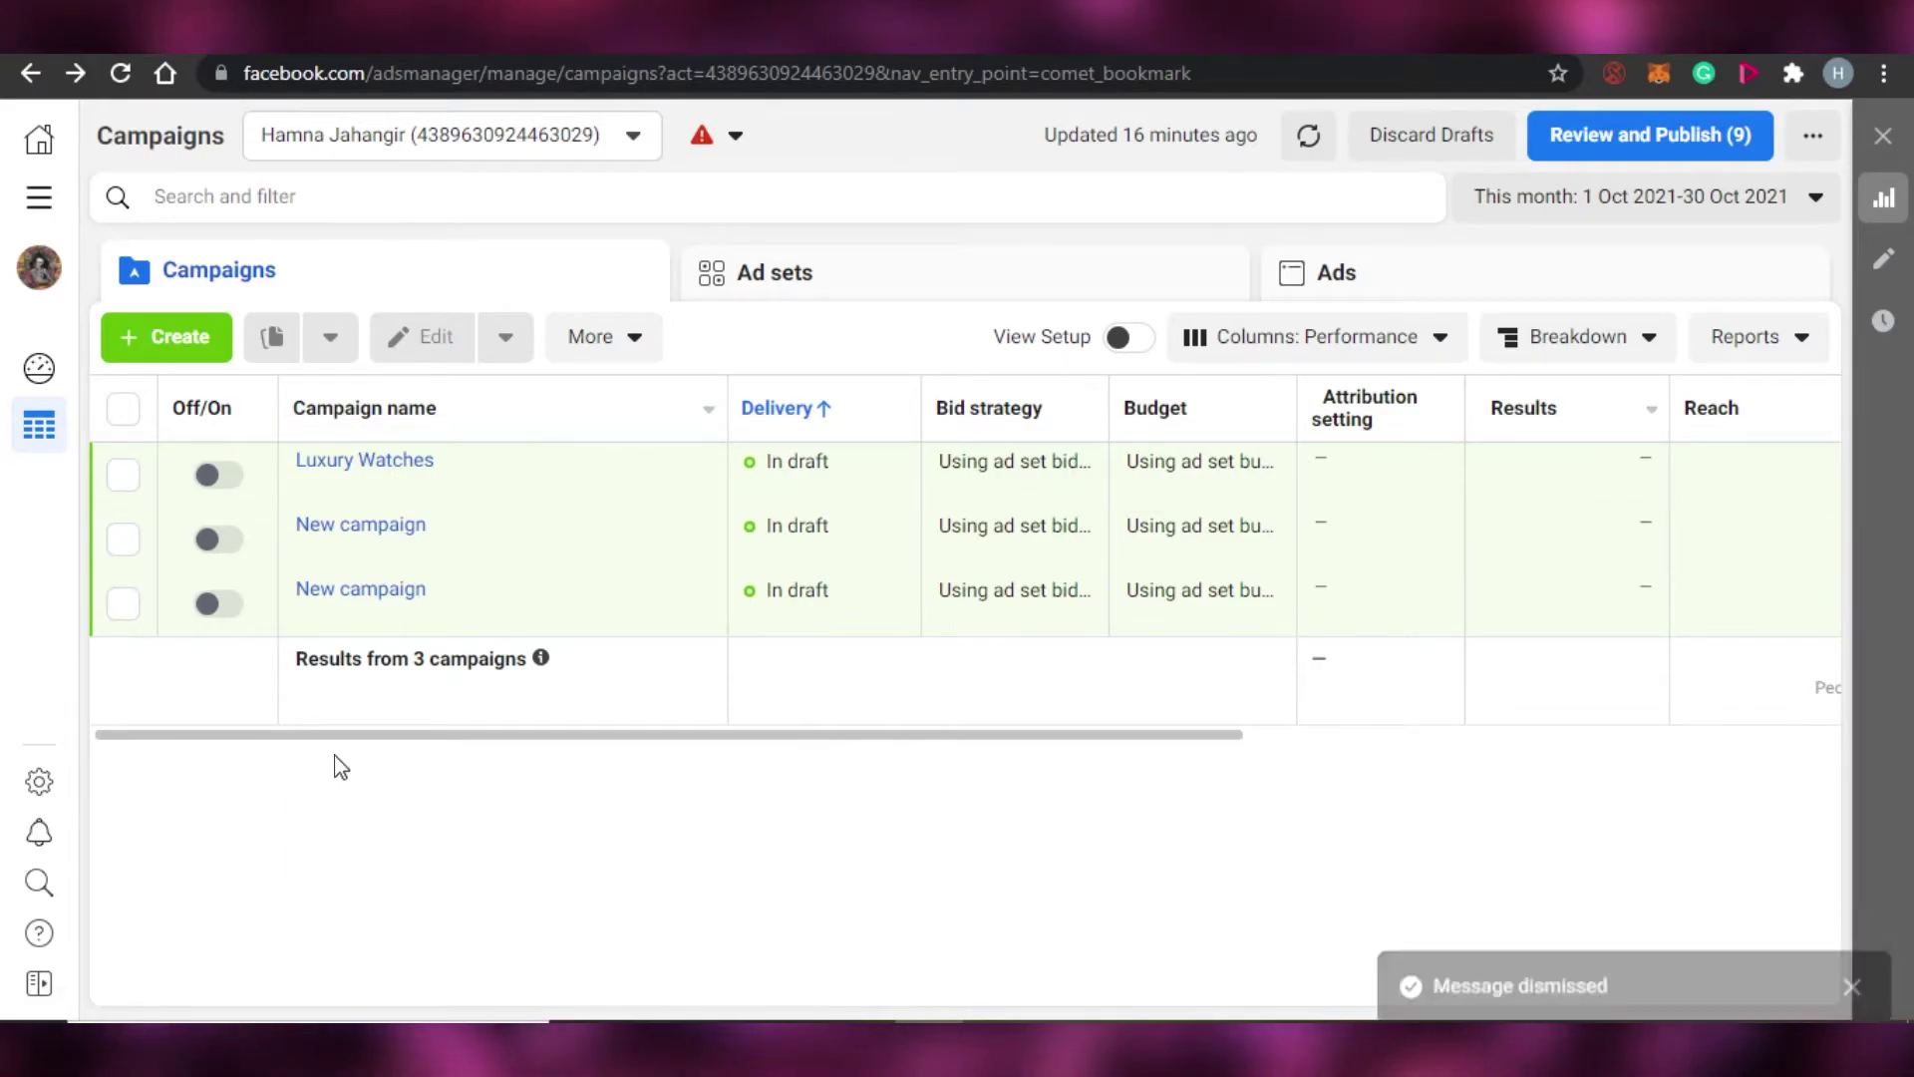
{"action": "left_click", "coordinate": [854, 270]}
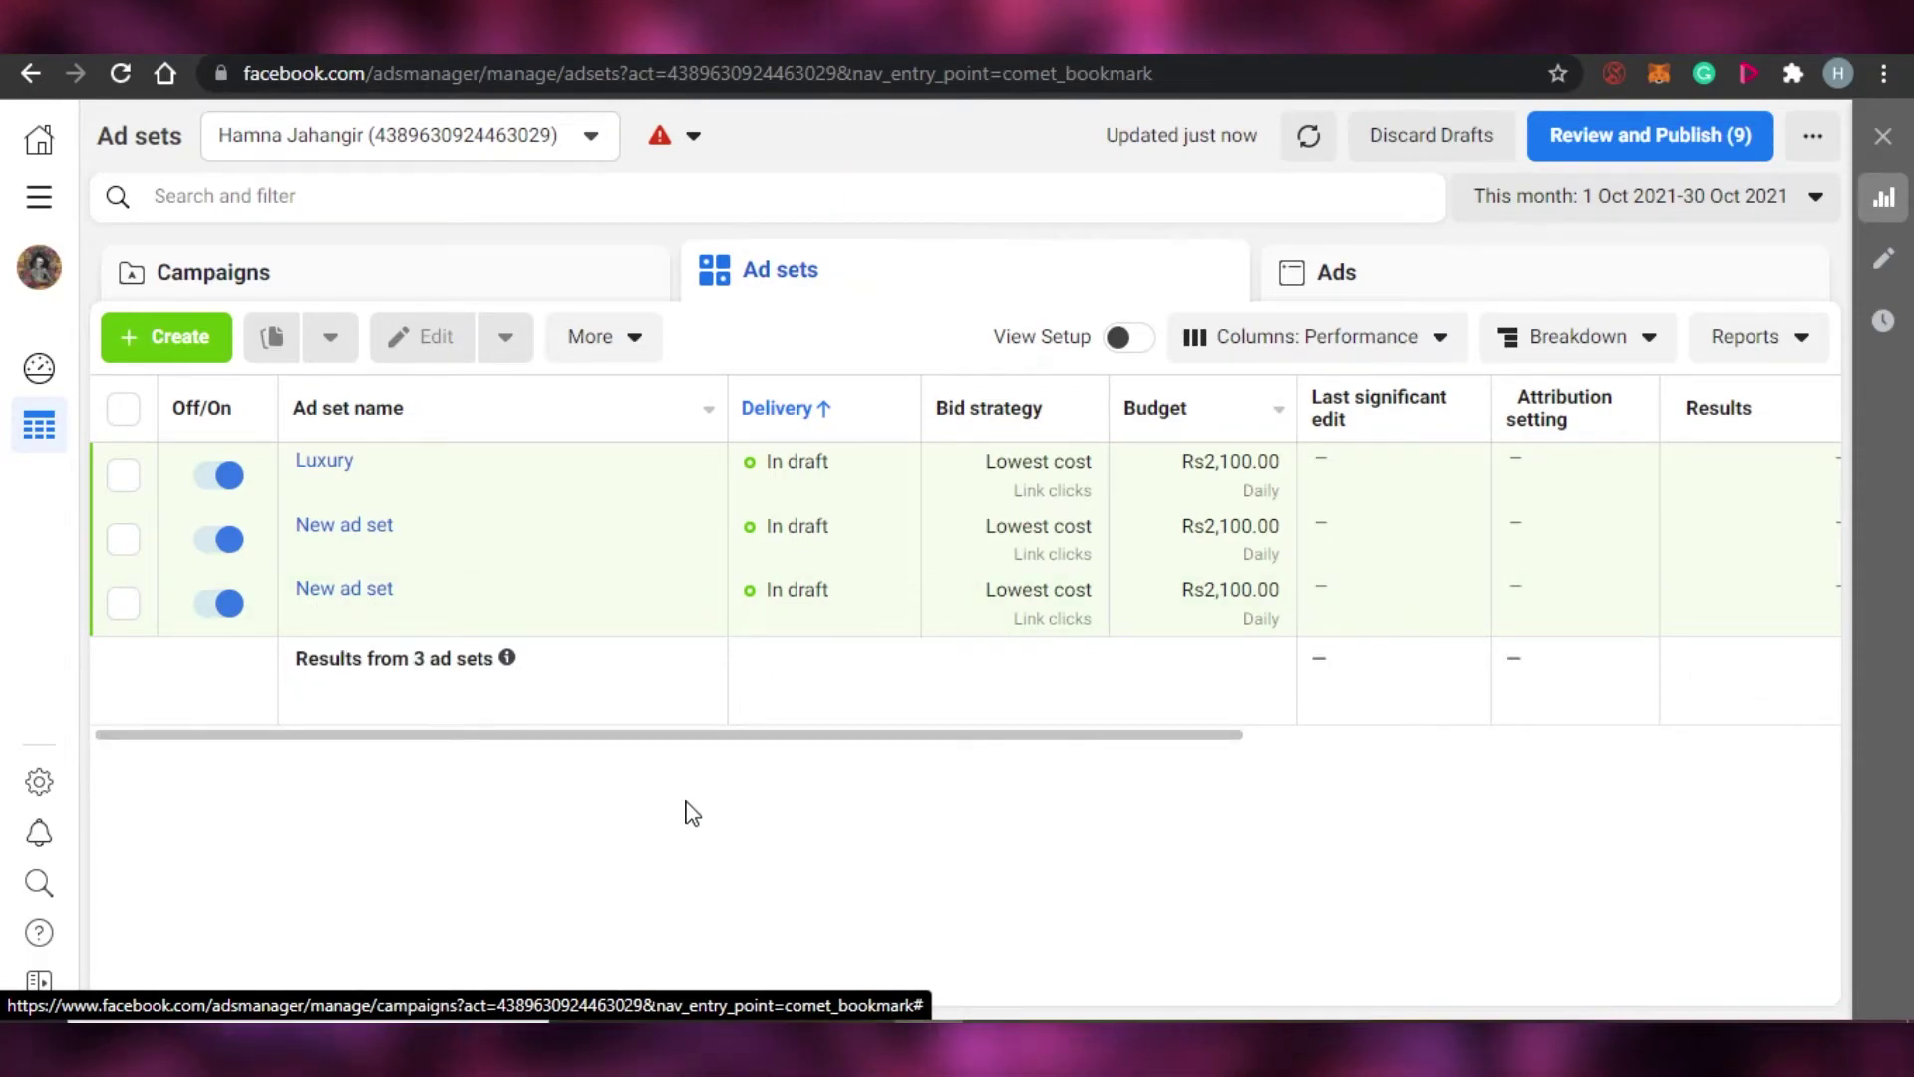
{"action": "left_click", "coordinate": [430, 291]}
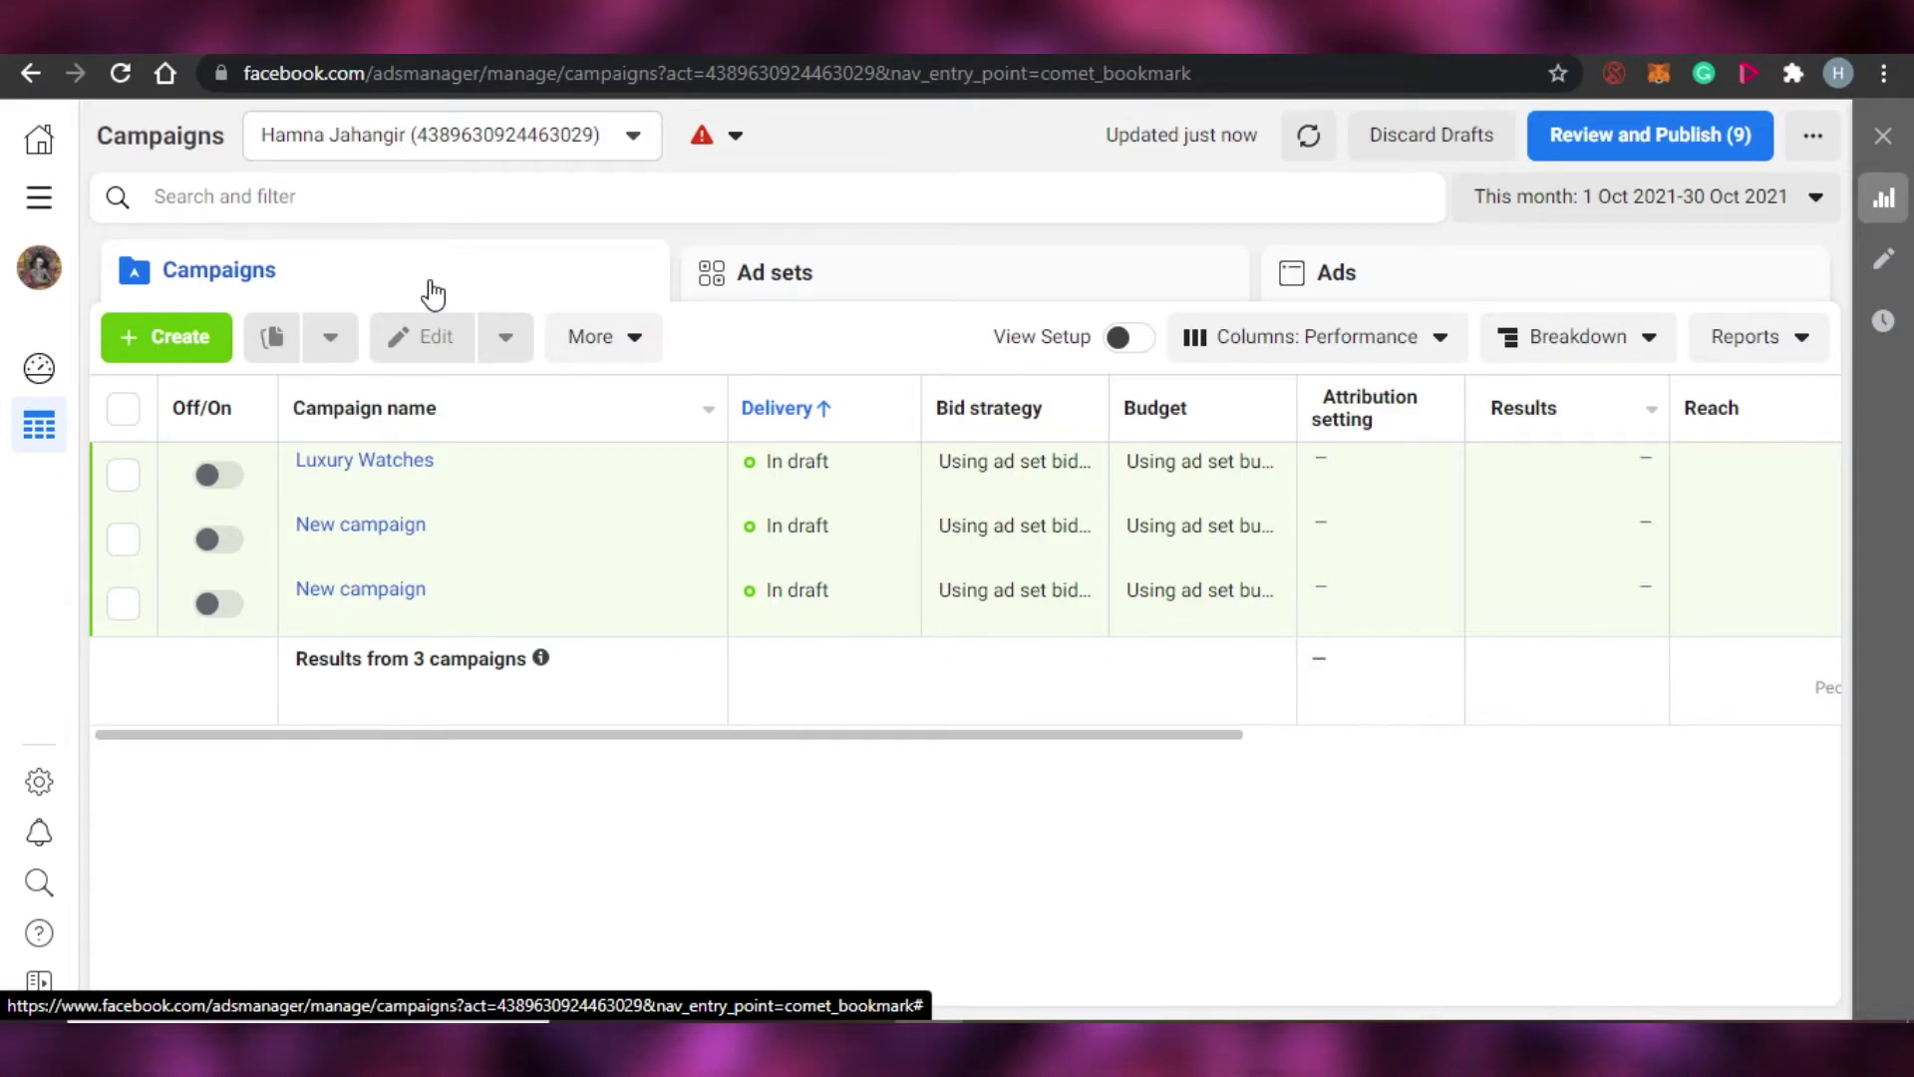
{"action": "left_click", "coordinate": [773, 279]}
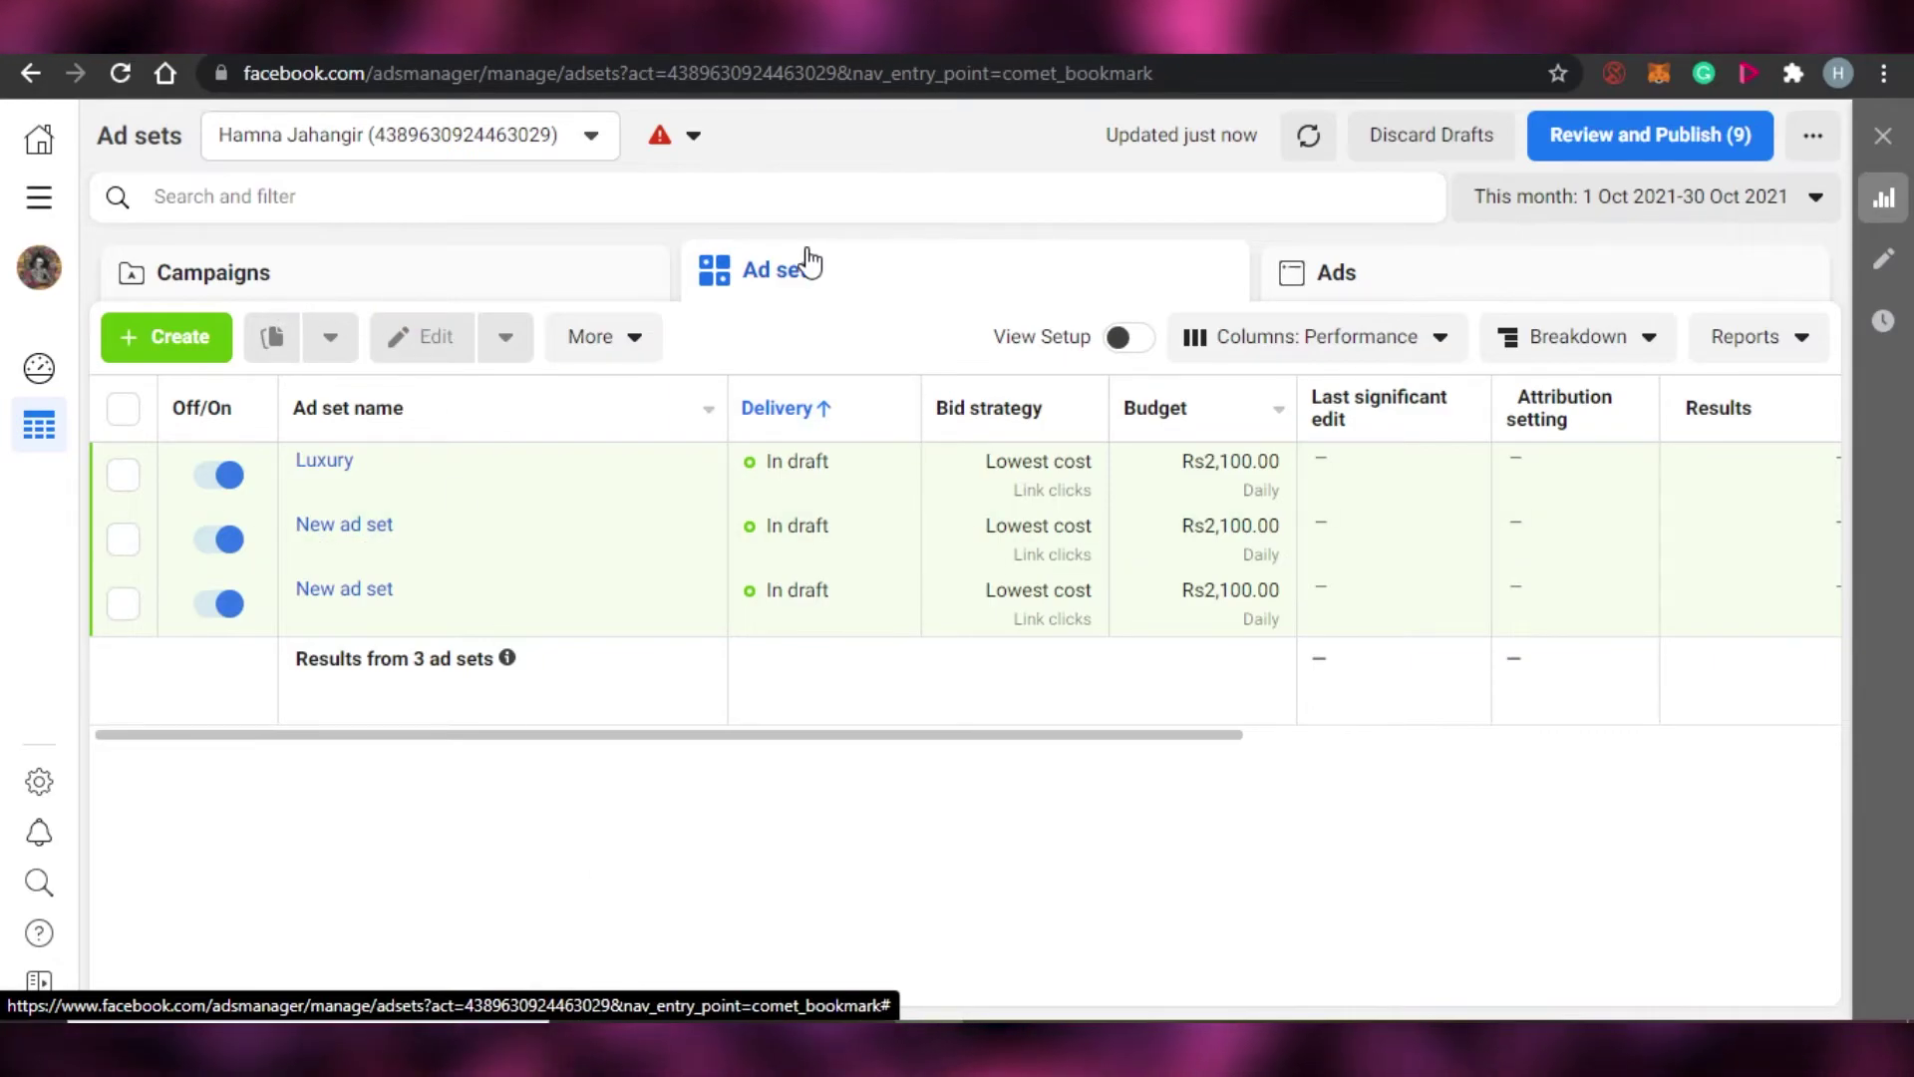
{"action": "left_click", "coordinate": [1430, 288]}
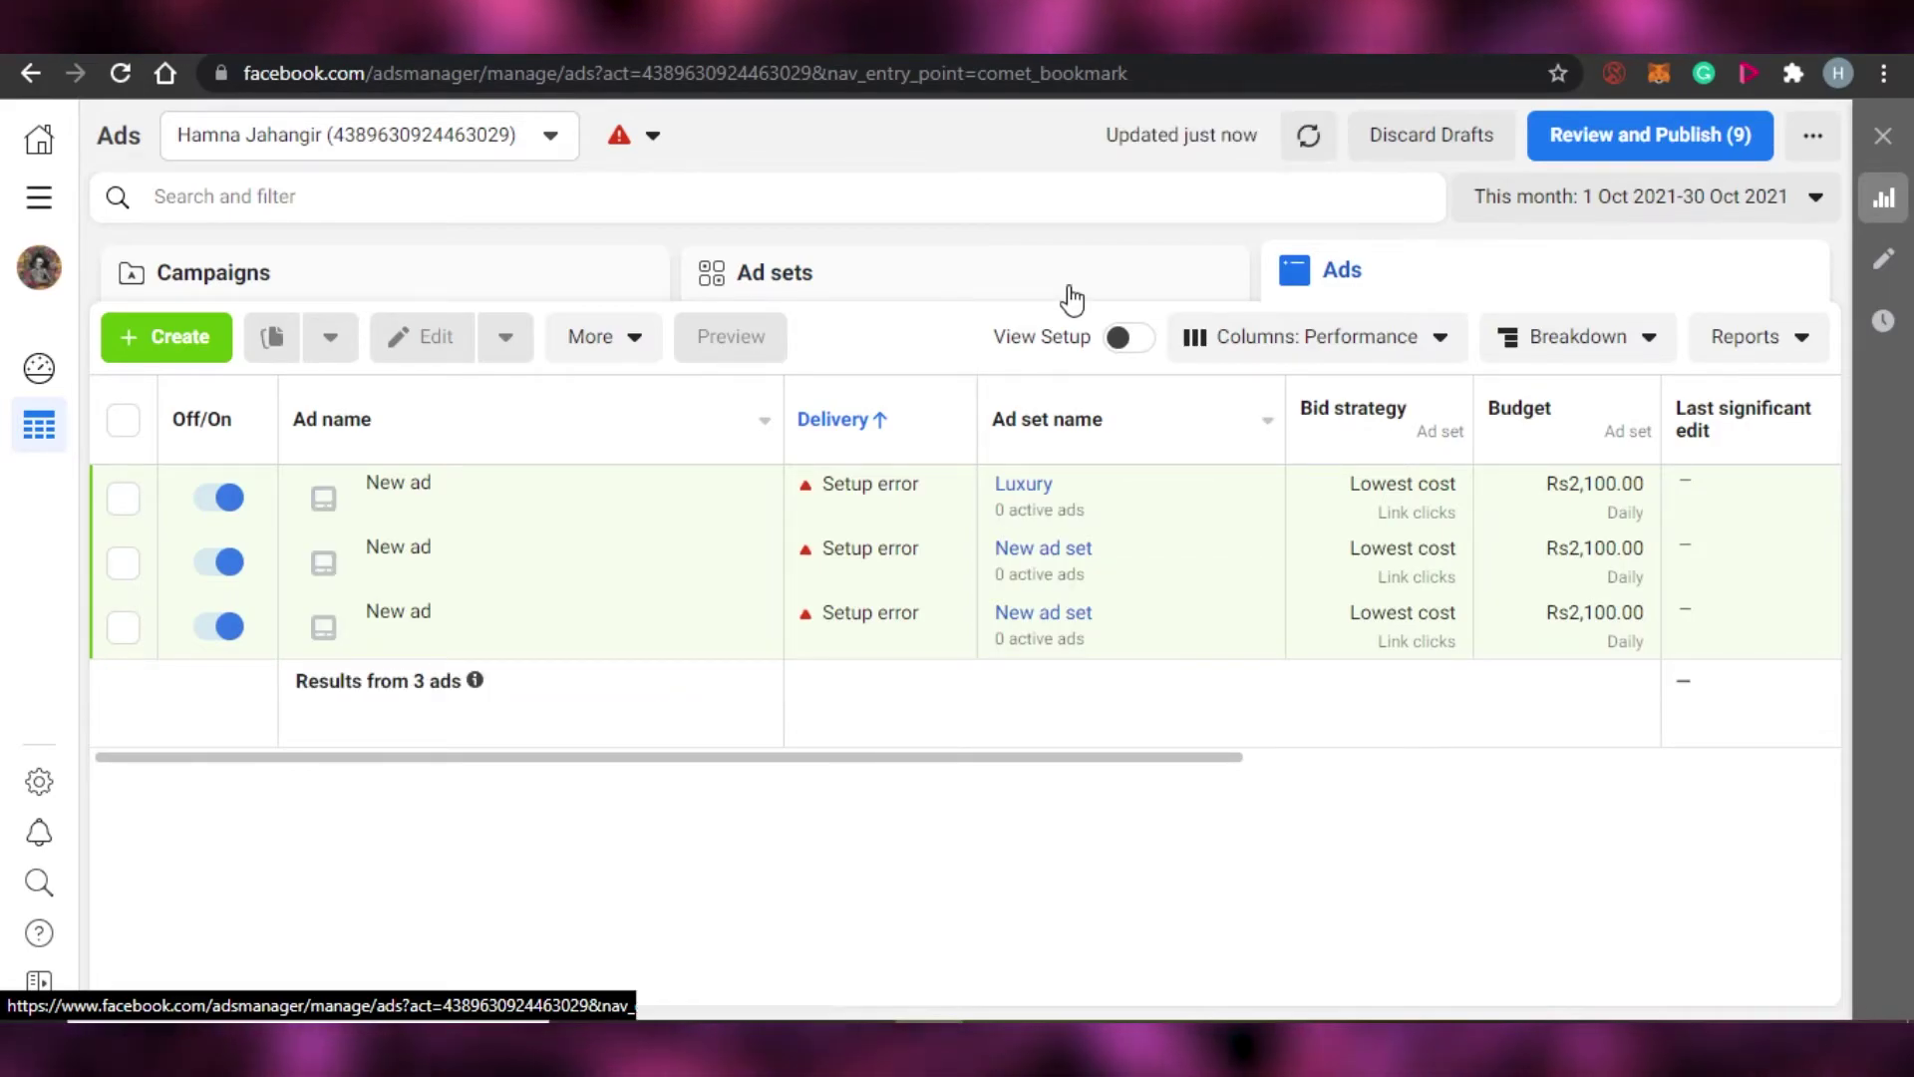
Return to the Ad sets list showing Luxury and two New ad set drafts at Rs2,100.00 daily
{"action": "left_click", "coordinate": [1070, 291]}
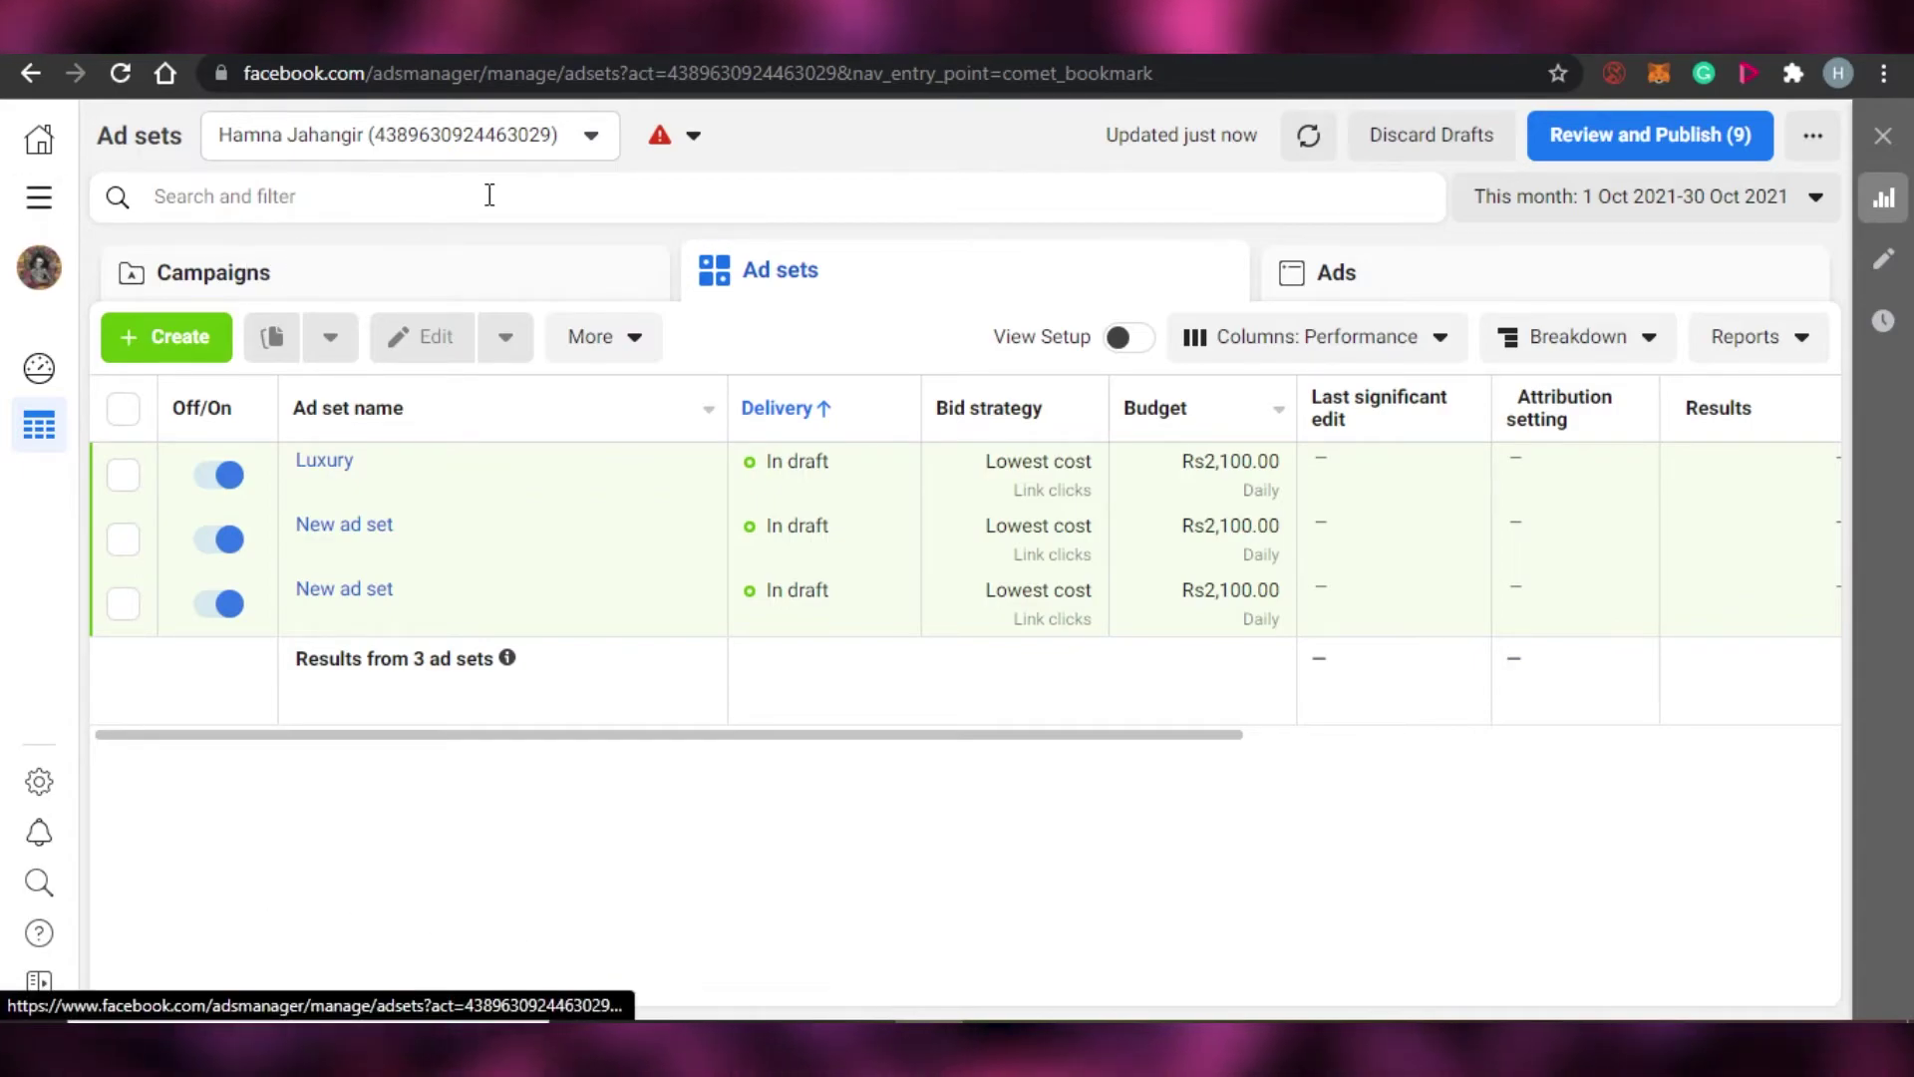
{"action": "mouse_move", "coordinate": [972, 595]}
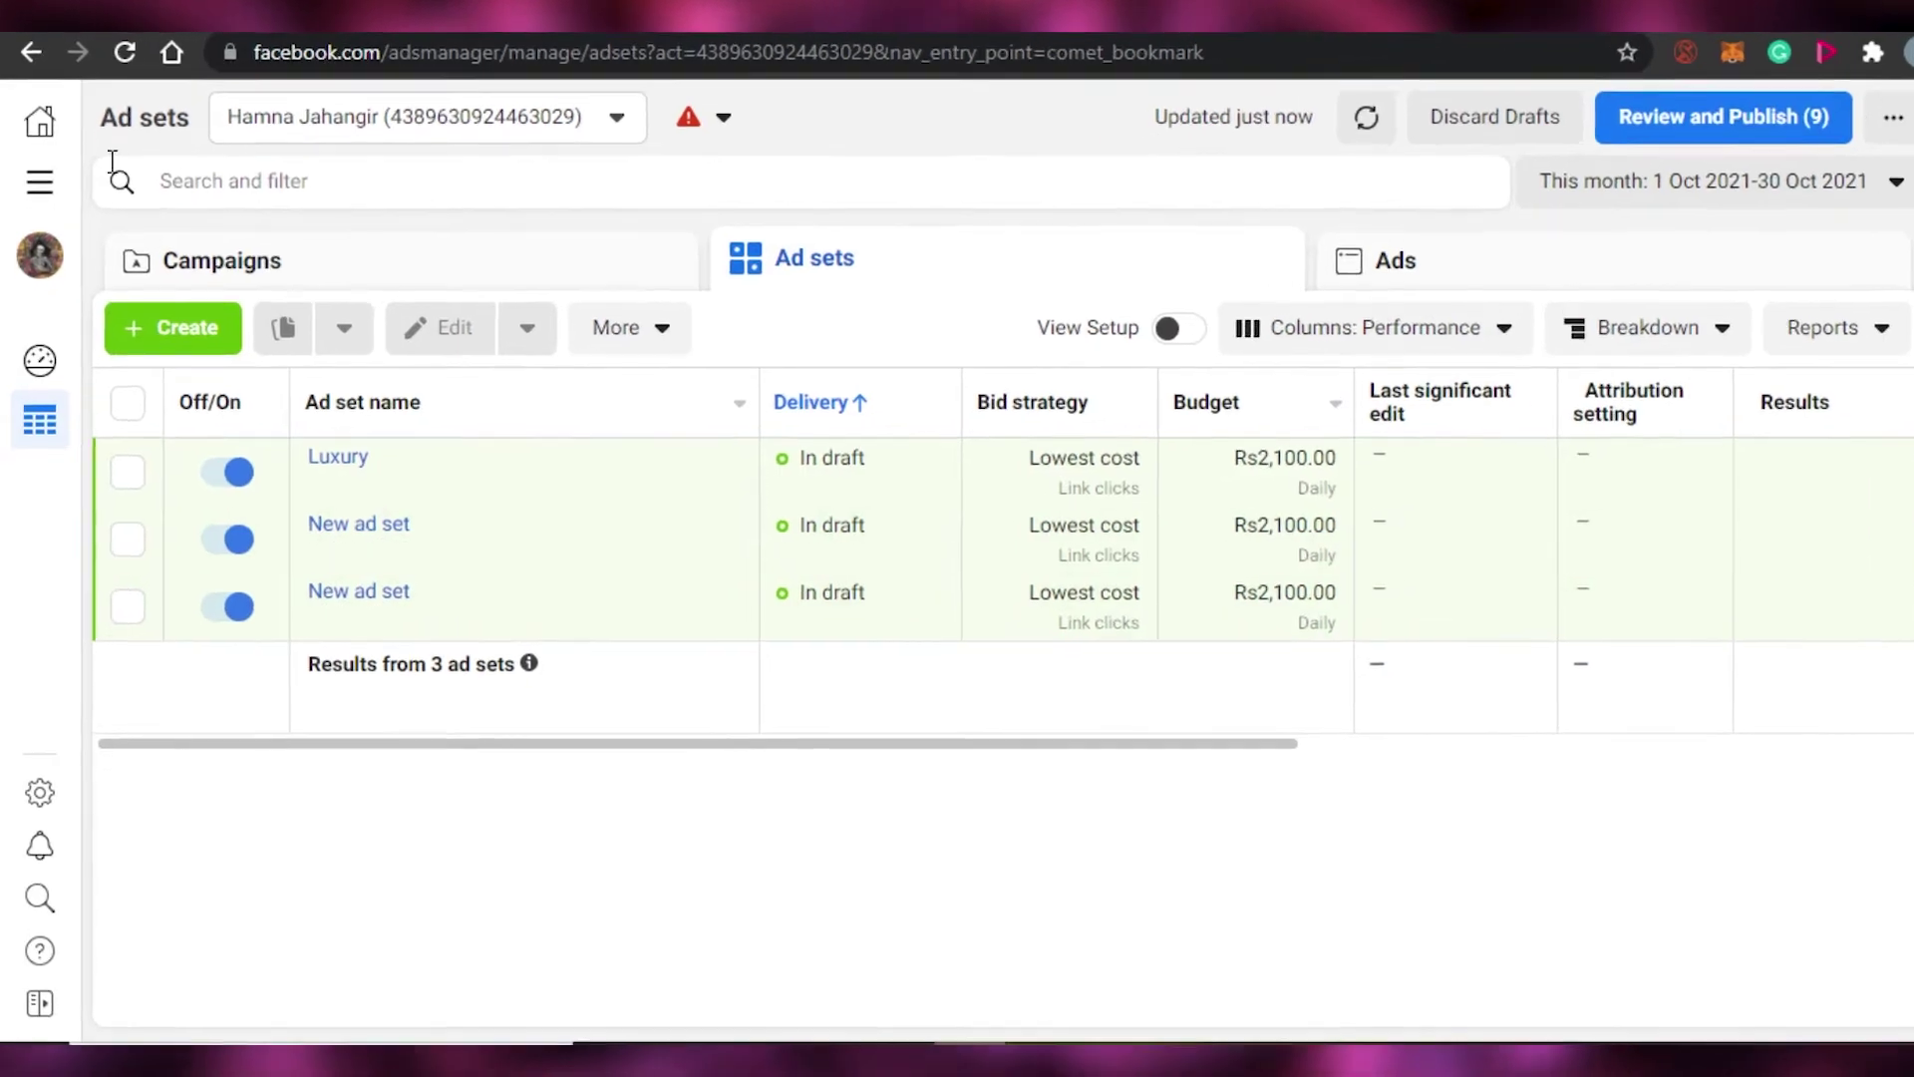
Open All tools and scroll to the Analyse and report section showing Experiments
{"action": "left_click", "coordinate": [22, 150]}
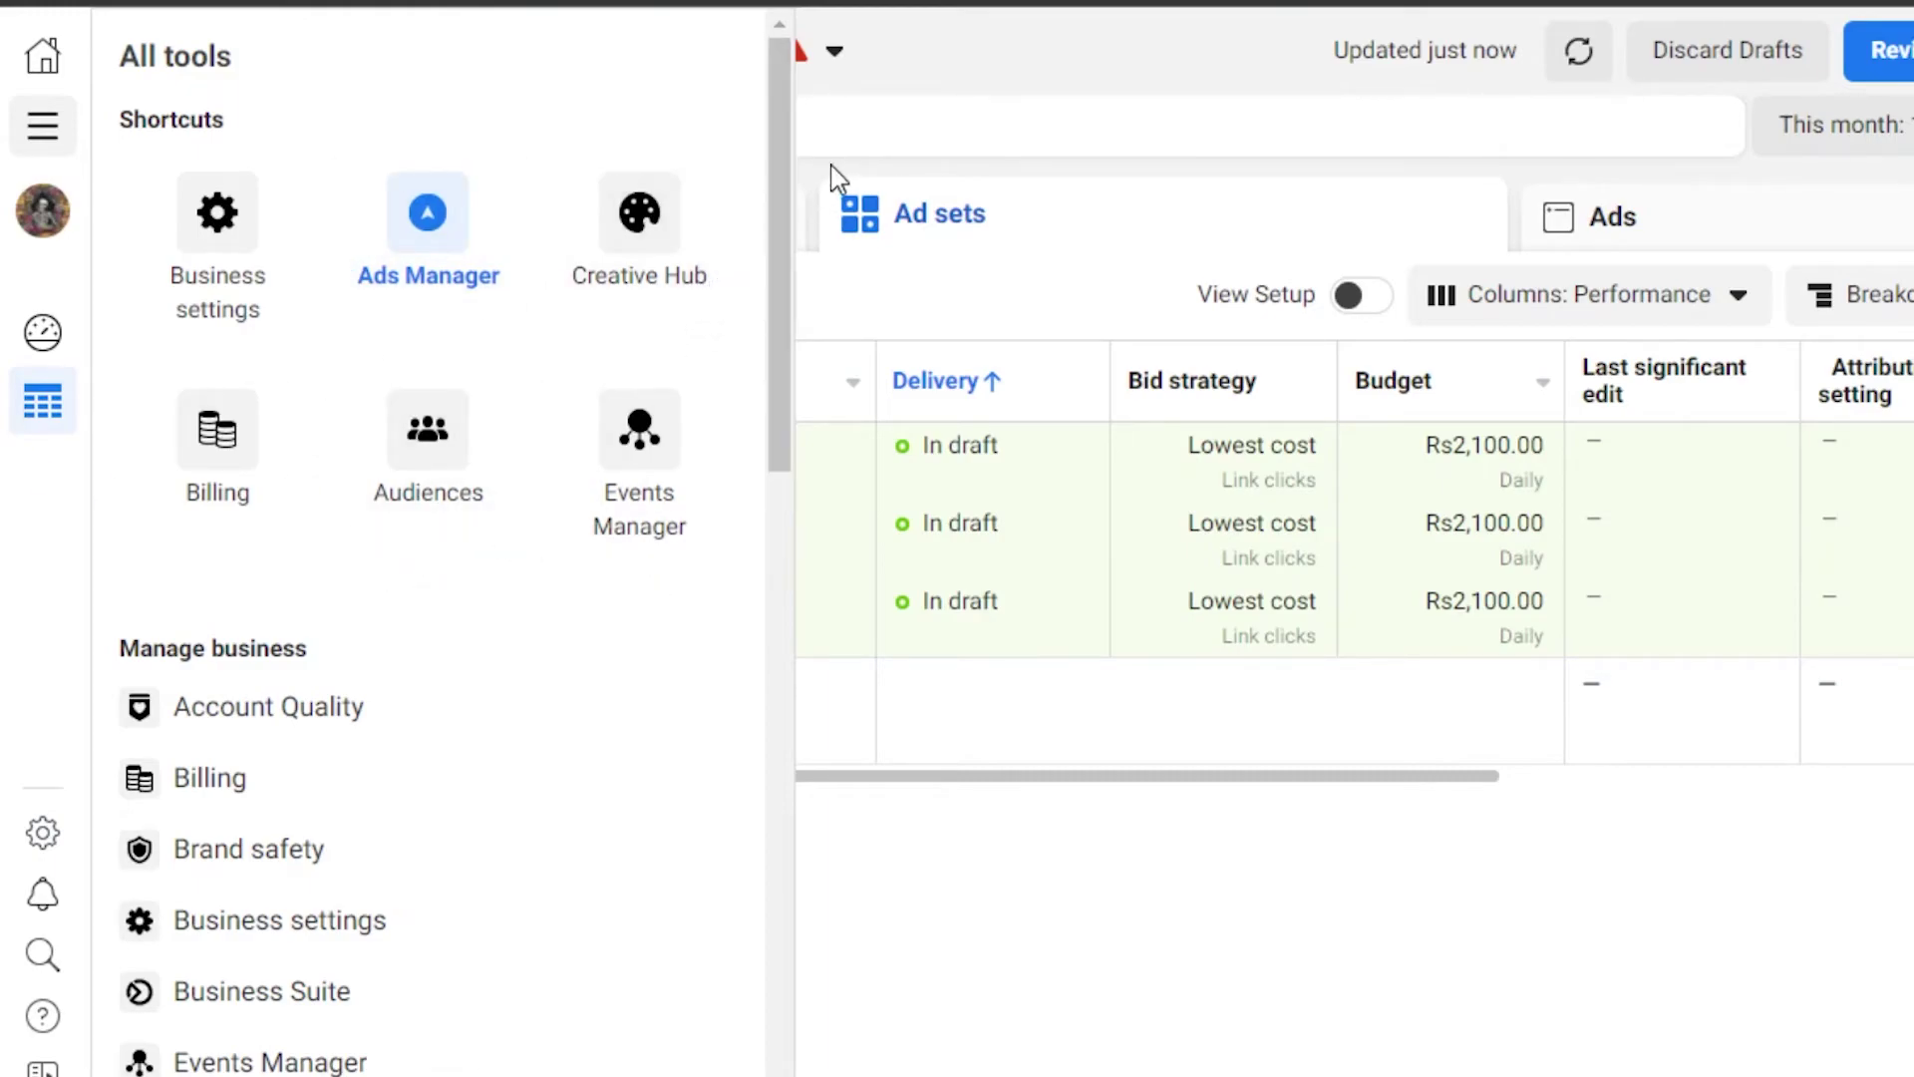
{"action": "left_click_drag", "start_coordinate": [782, 183], "coordinate": [802, 378]}
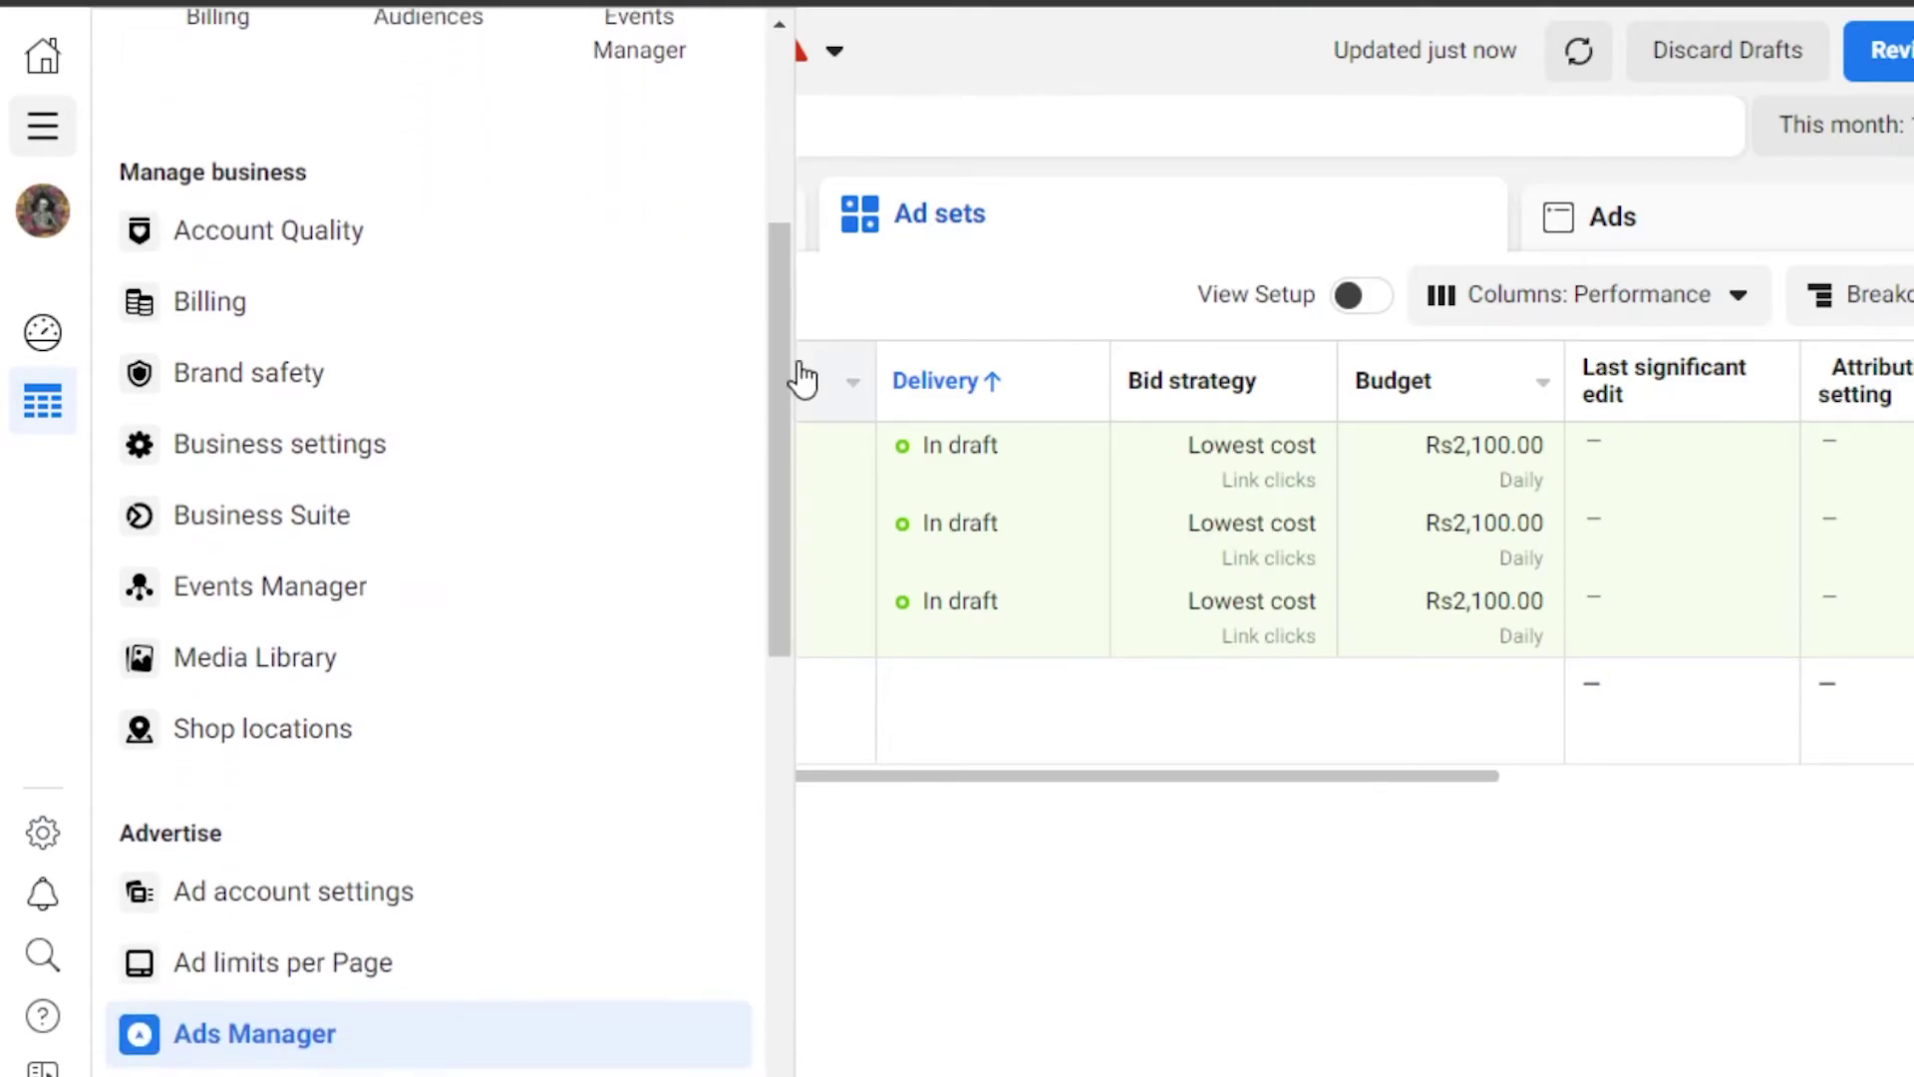
{"action": "left_click_drag", "start_coordinate": [803, 446], "coordinate": [782, 333]}
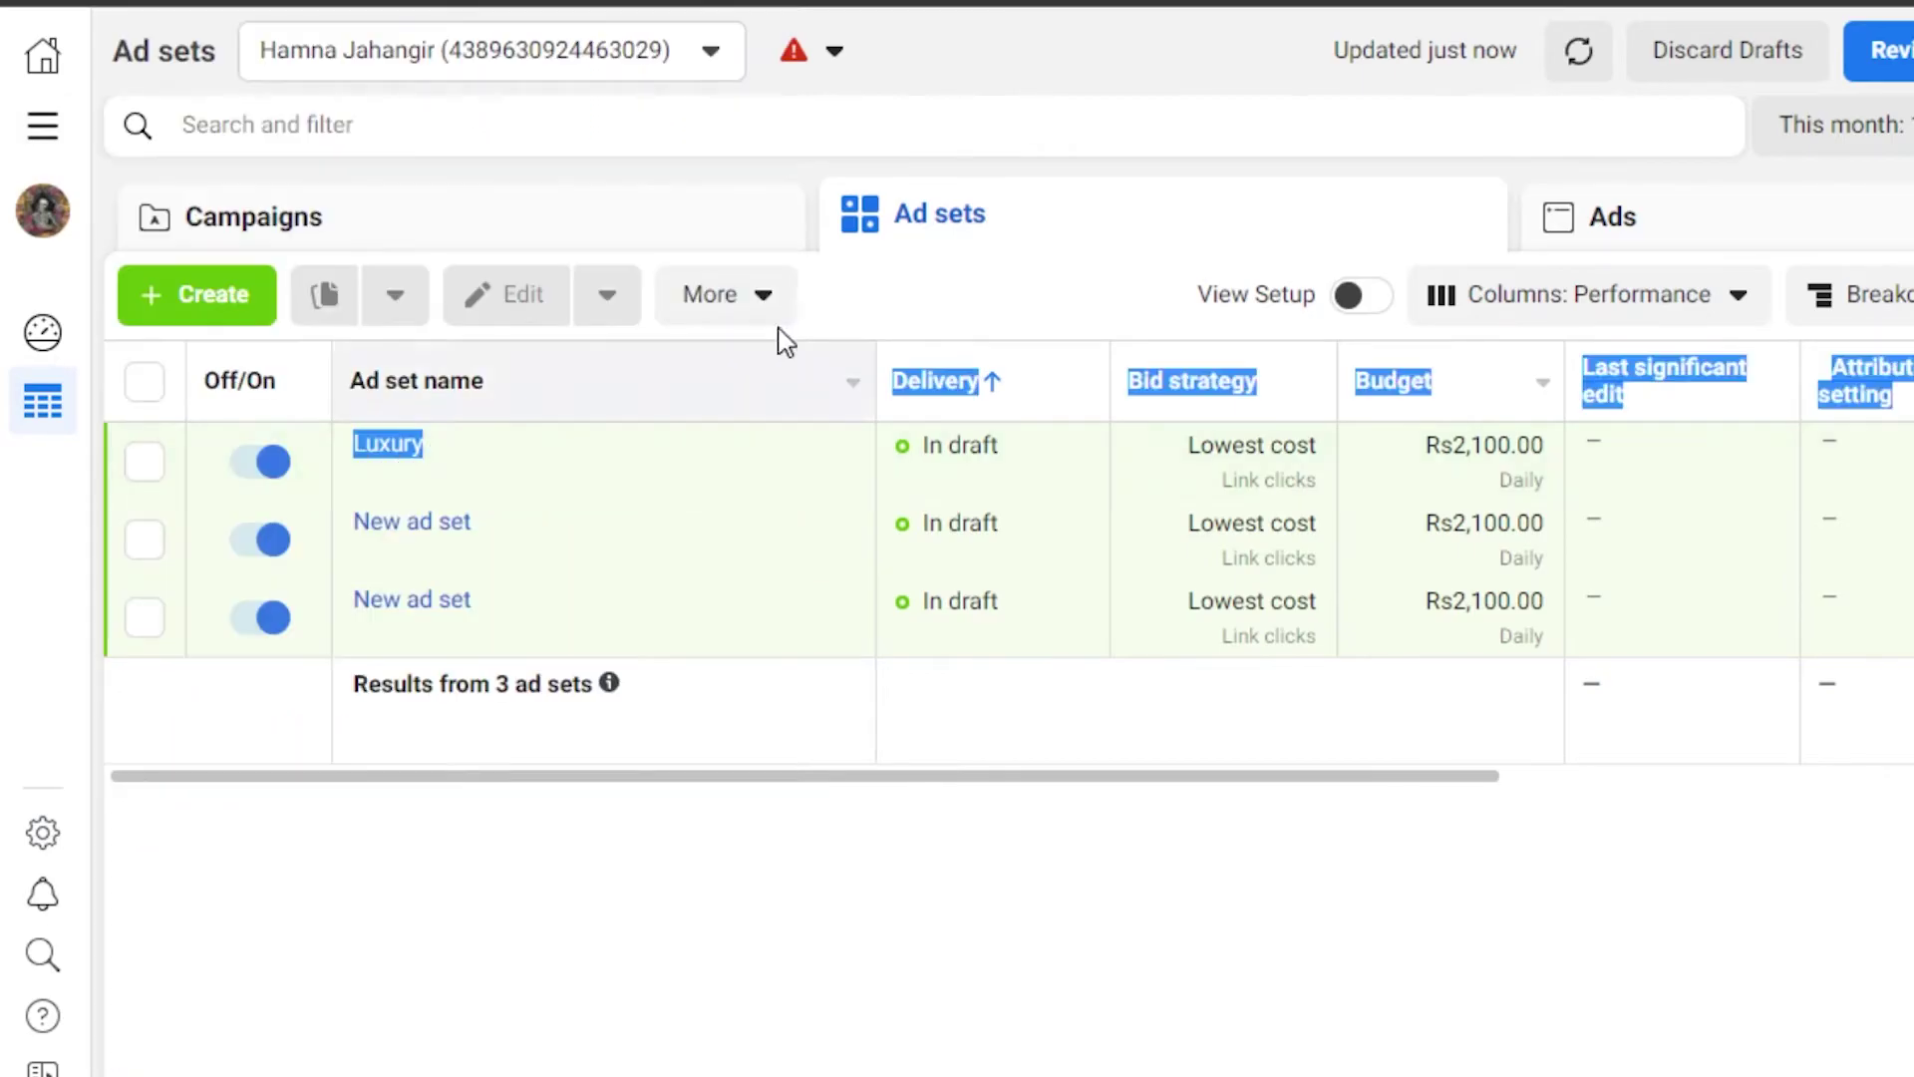
{"action": "left_click", "coordinate": [40, 146]}
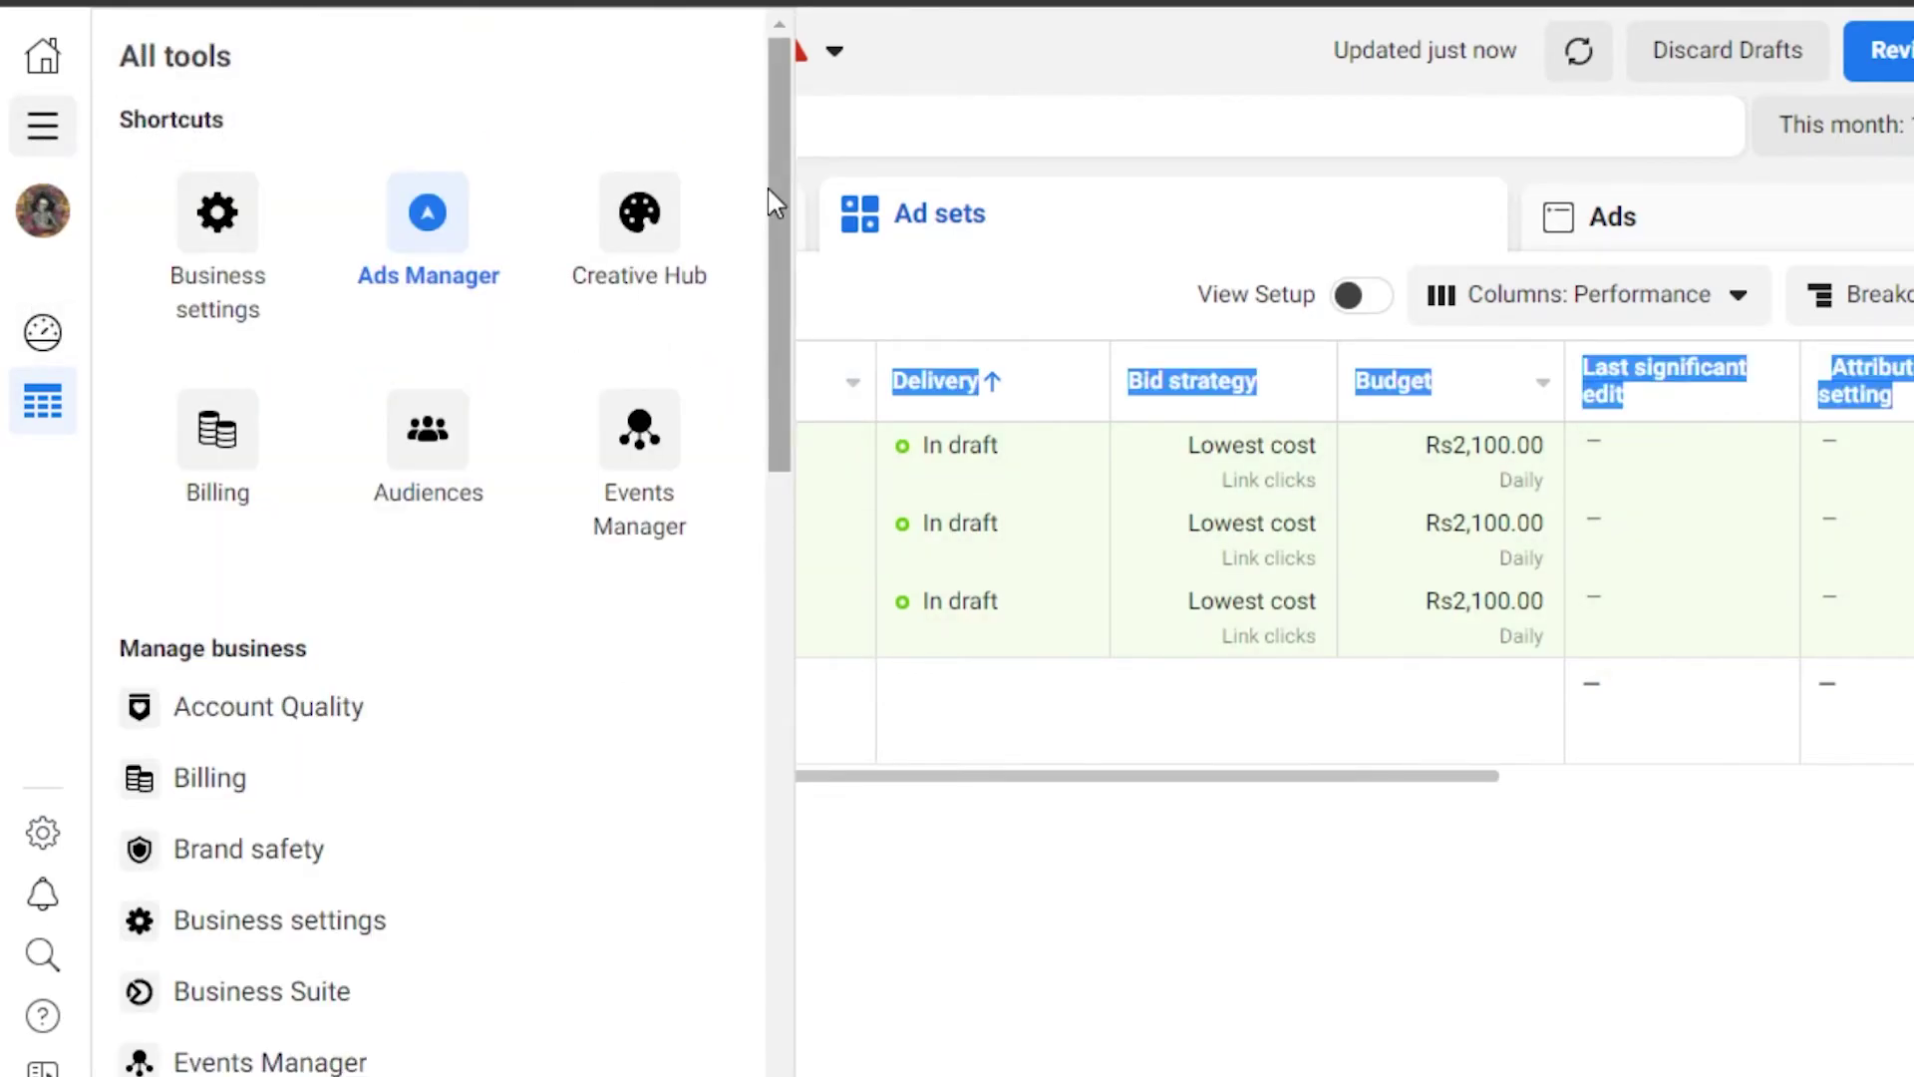
{"action": "left_click_drag", "start_coordinate": [774, 201], "coordinate": [787, 543]}
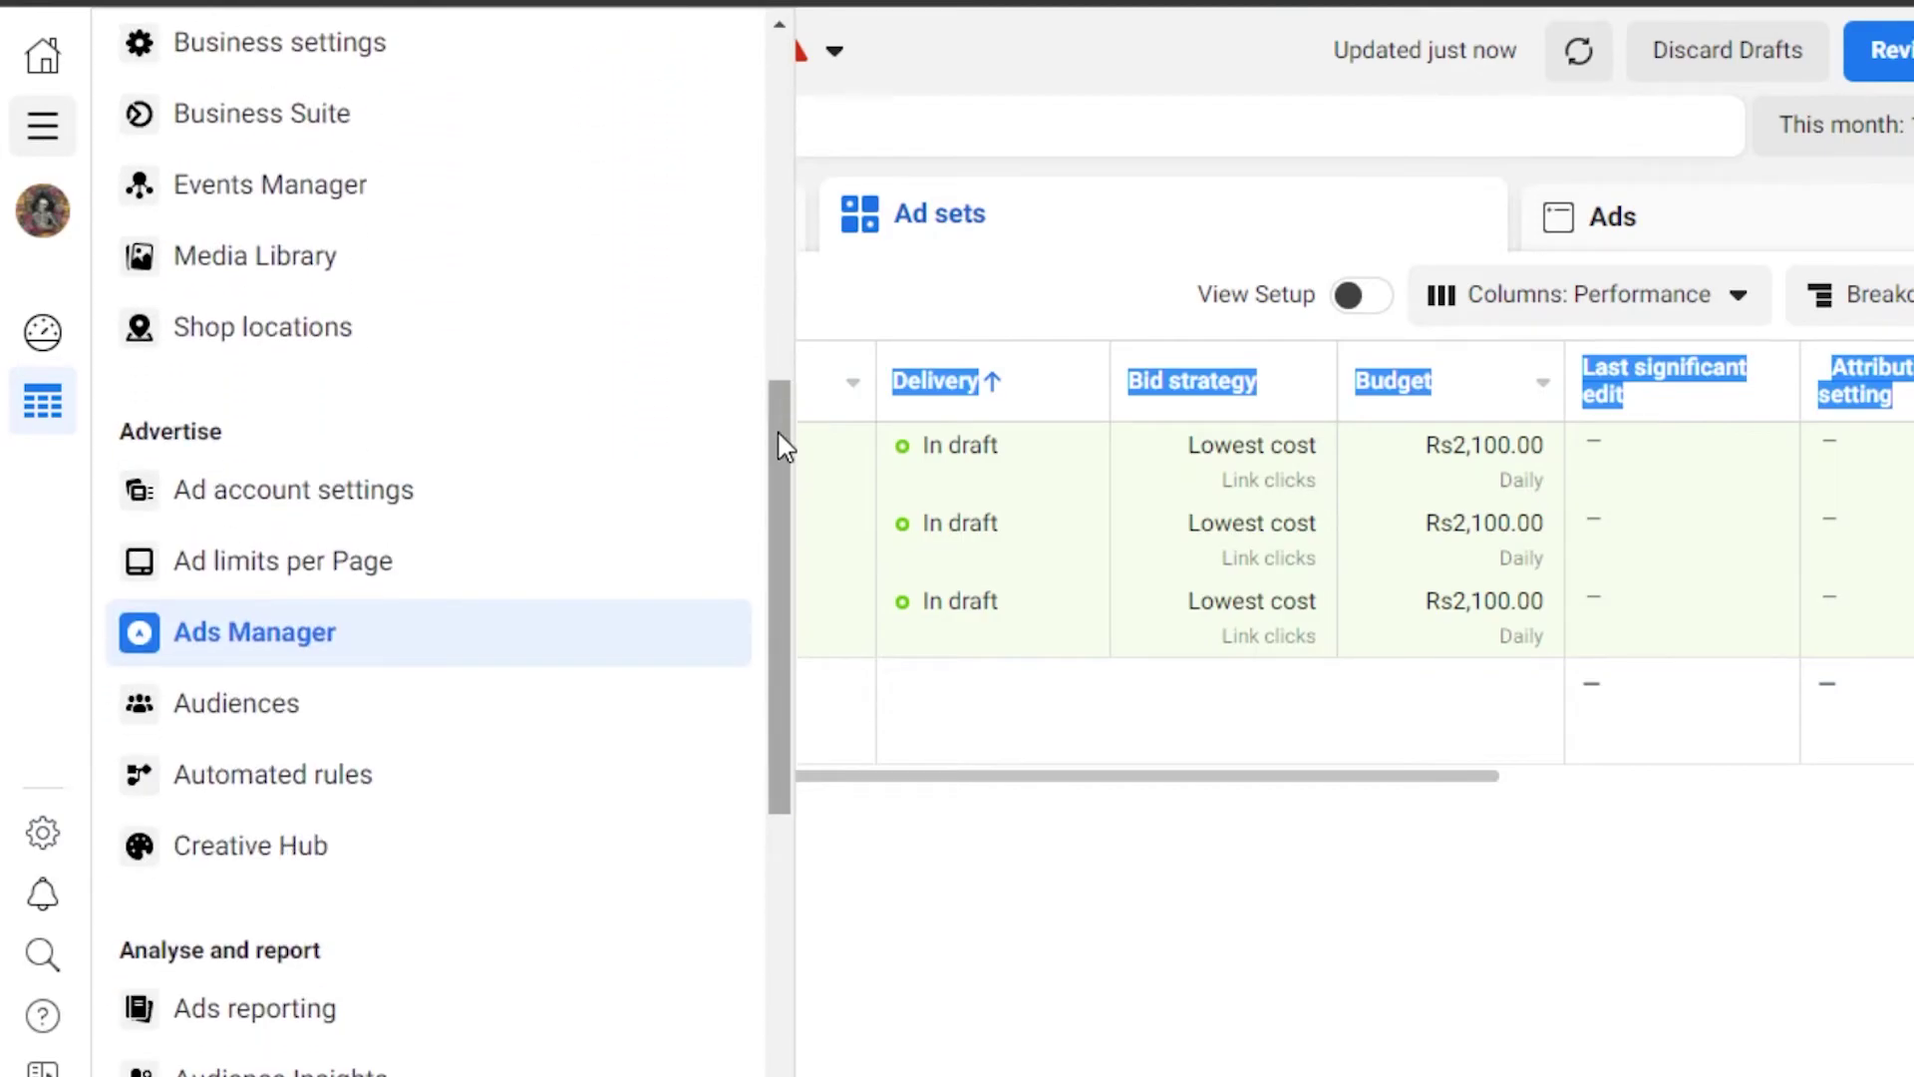
{"action": "left_click_drag", "start_coordinate": [786, 445], "coordinate": [787, 543]}
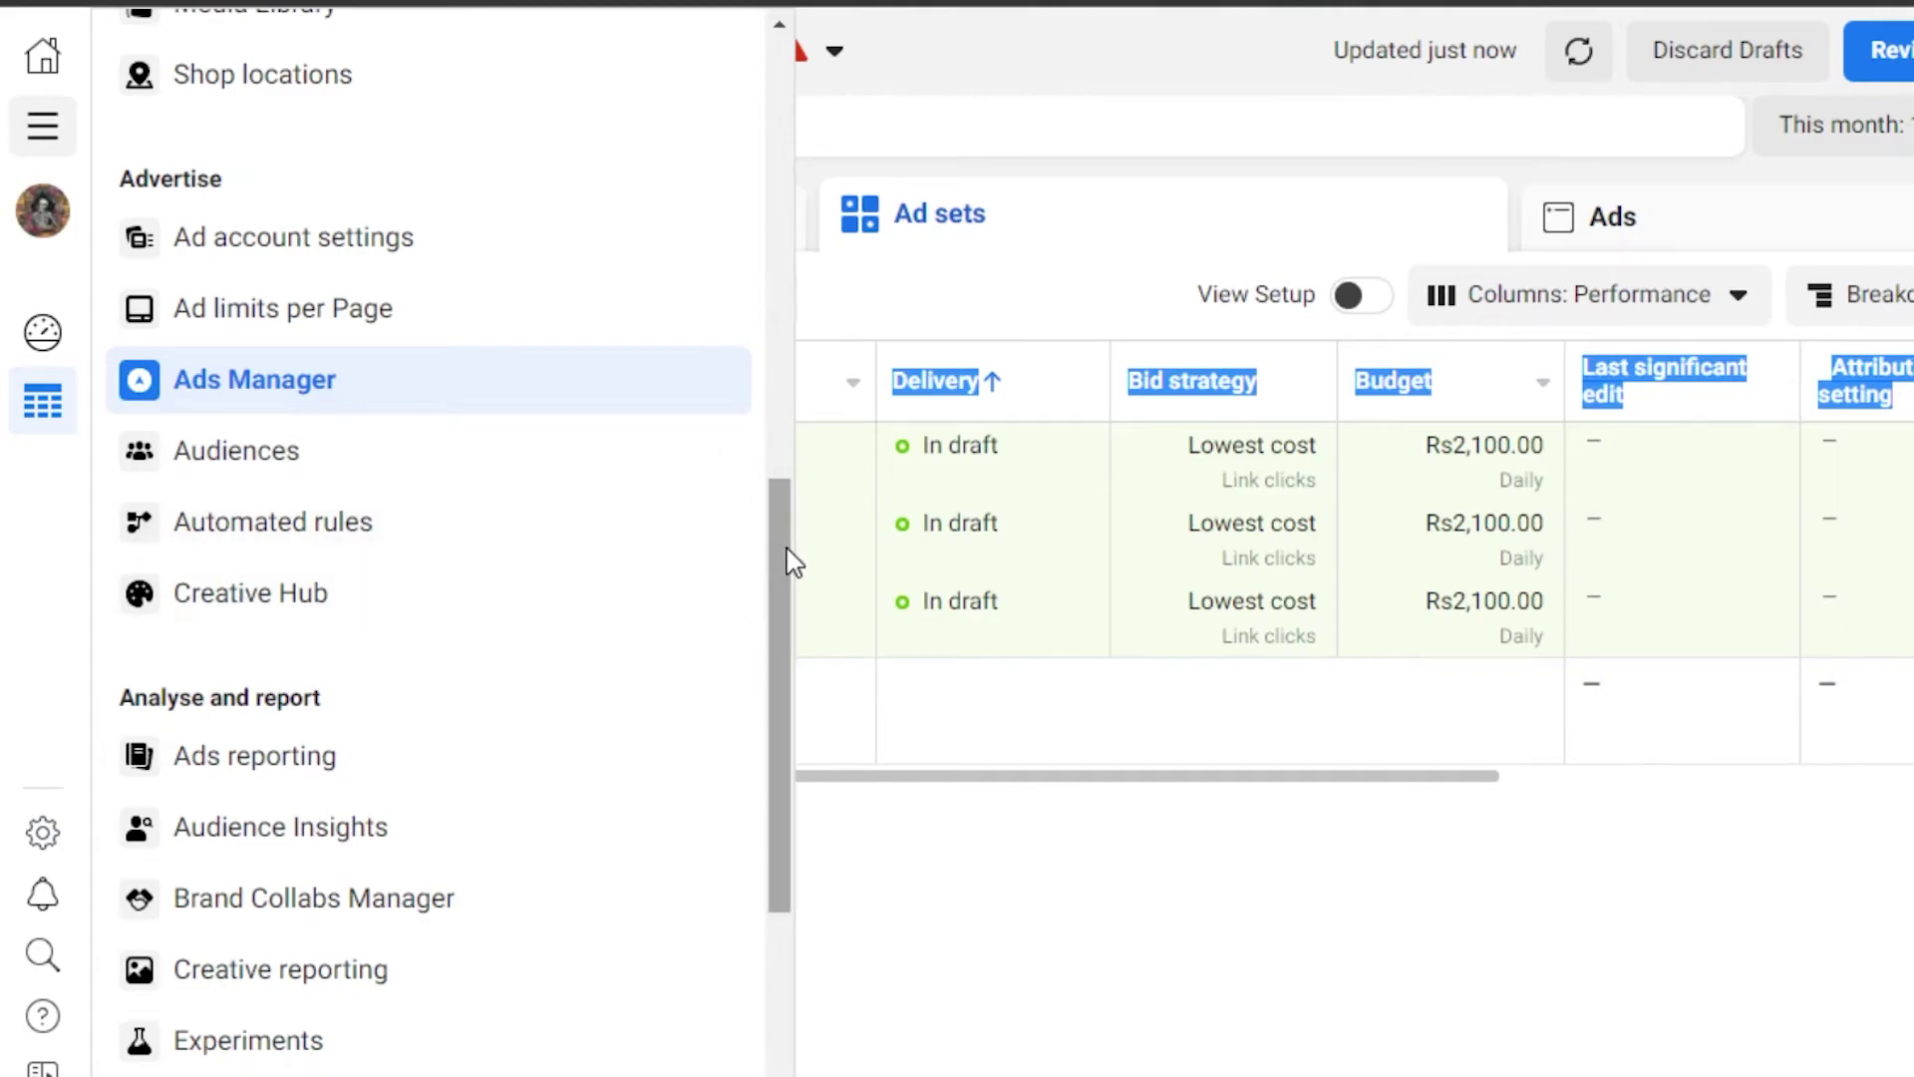
{"action": "left_click_drag", "start_coordinate": [787, 555], "coordinate": [782, 727]}
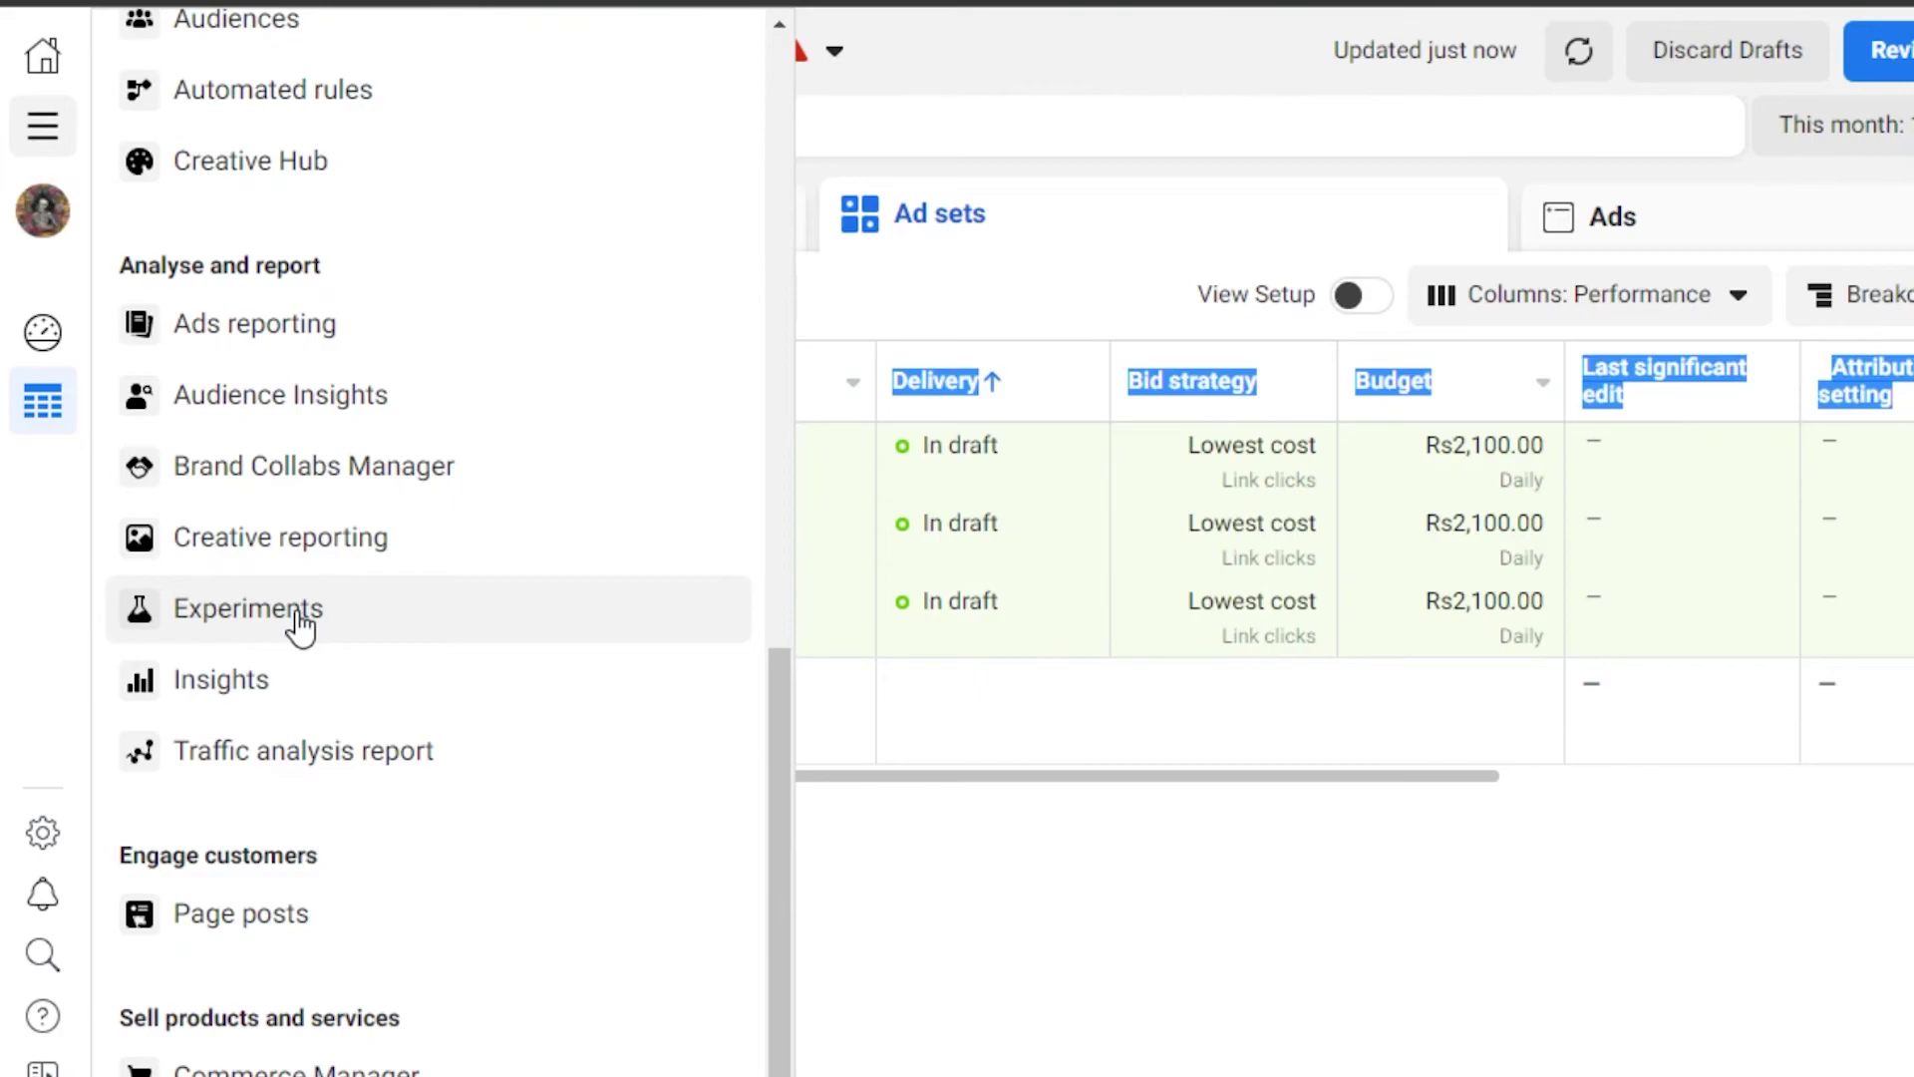
Open the 'A/B tests types available on Facebook' article and scroll to its ways to create a test
{"action": "left_click", "coordinate": [308, 685]}
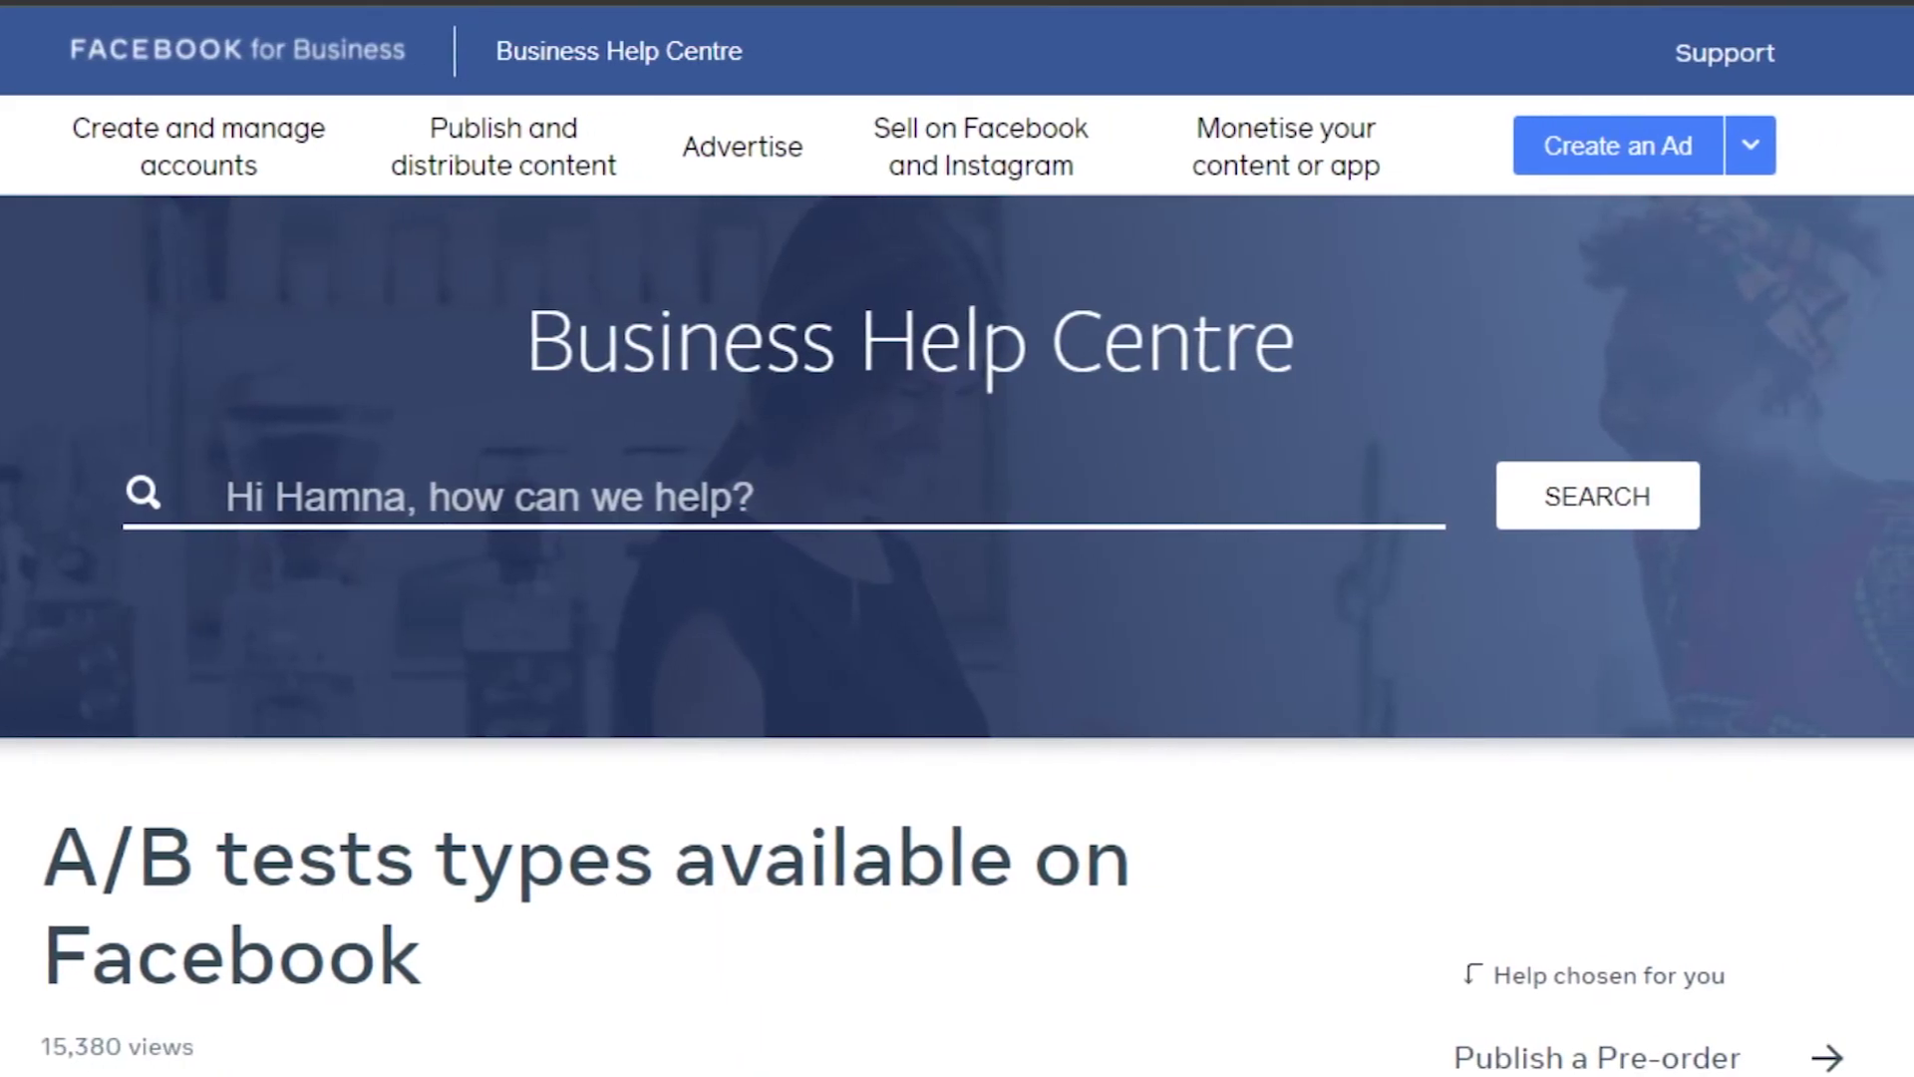
{"action": "scroll", "coordinate": [958, 538], "scroll_direction": "down", "scroll_amount": 20}
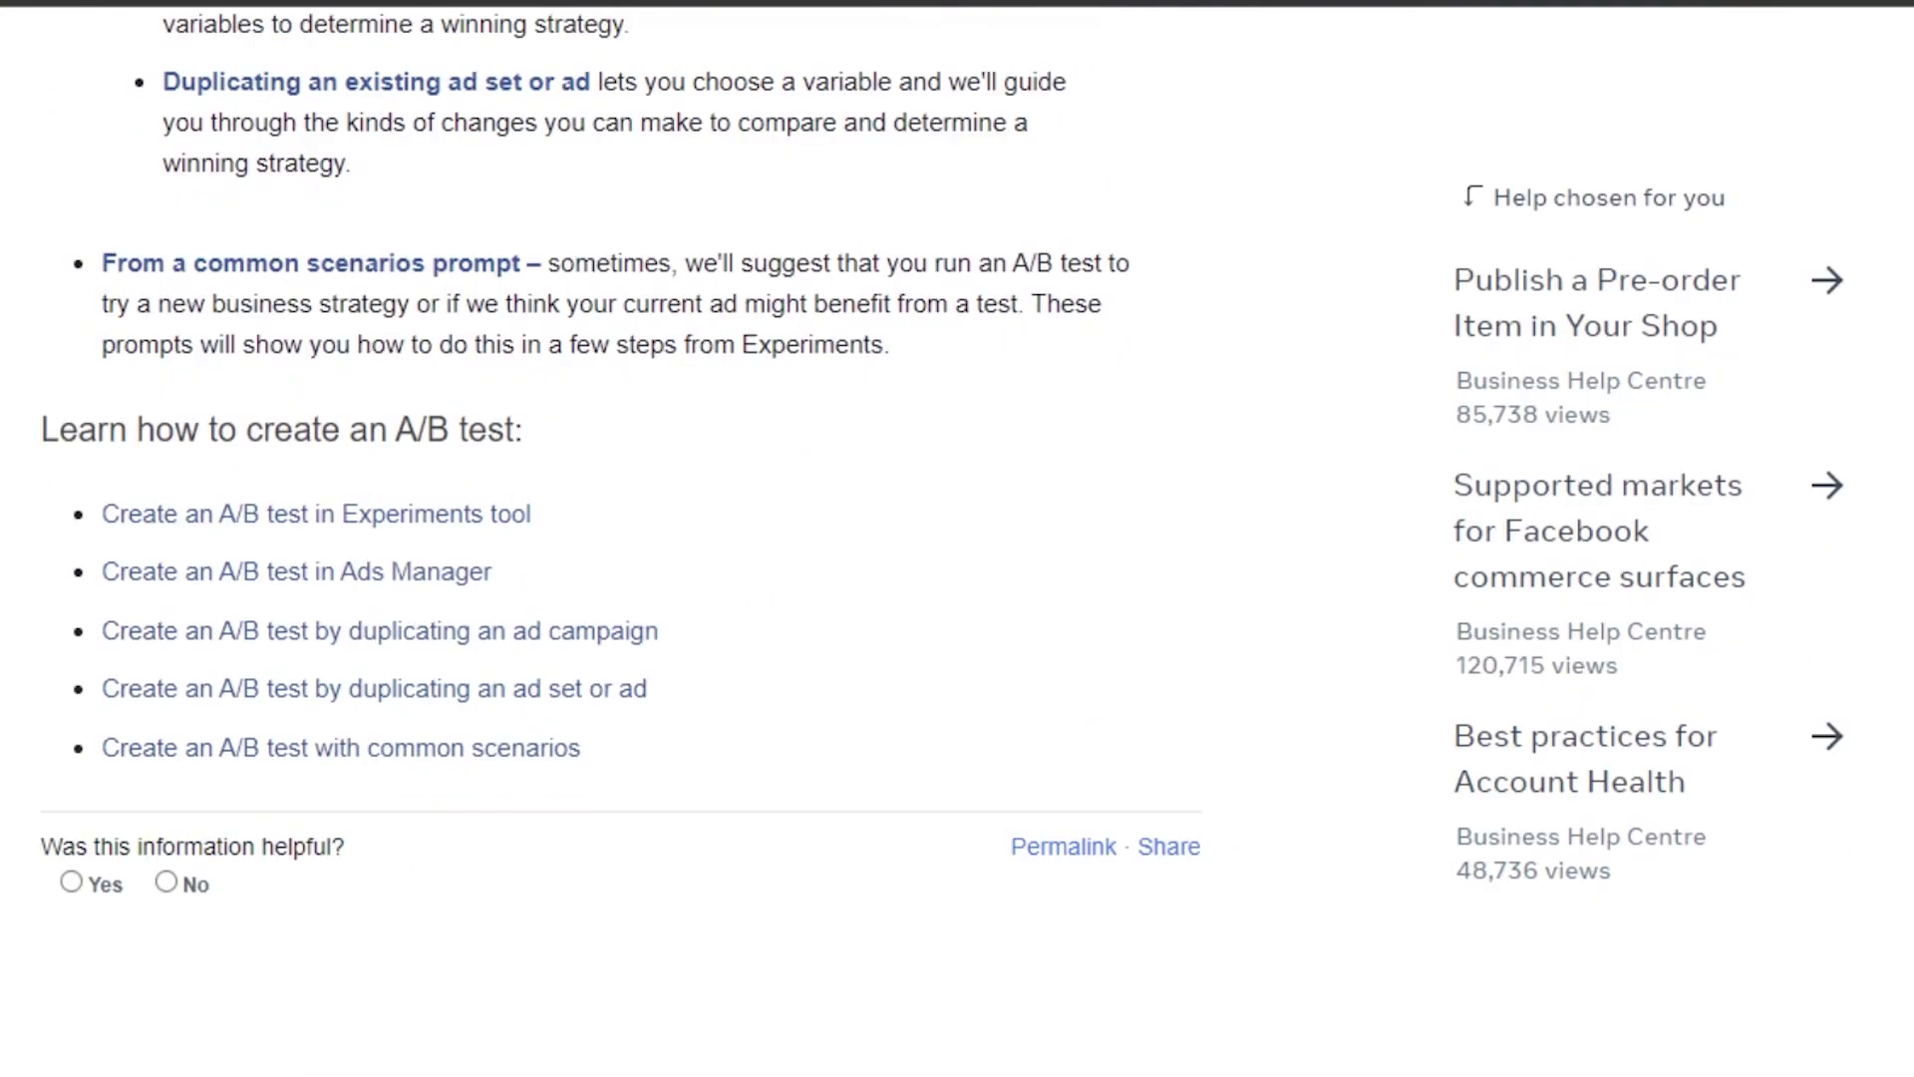